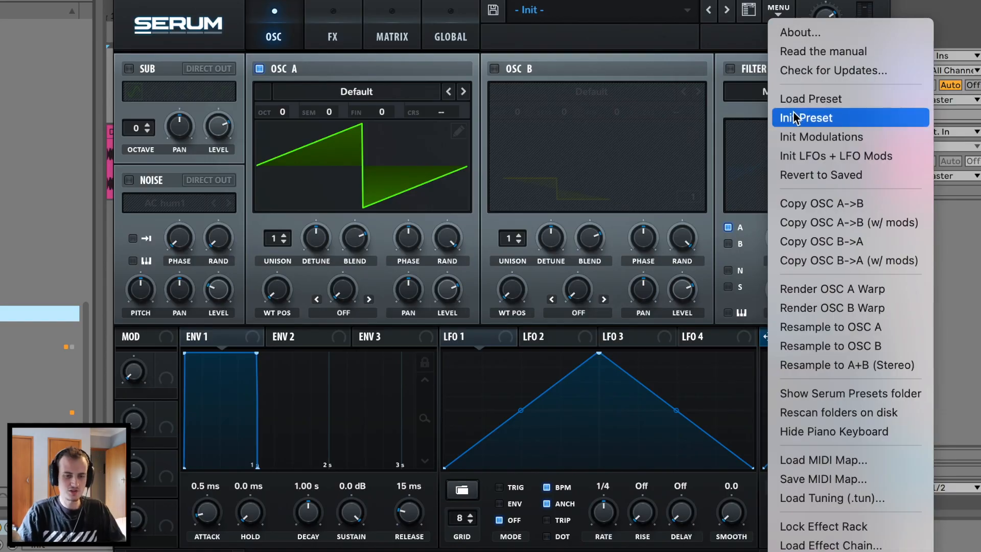
Reset to the init patch and load the BSOD_Square wavetable on oscillator A.
left_click(793, 114)
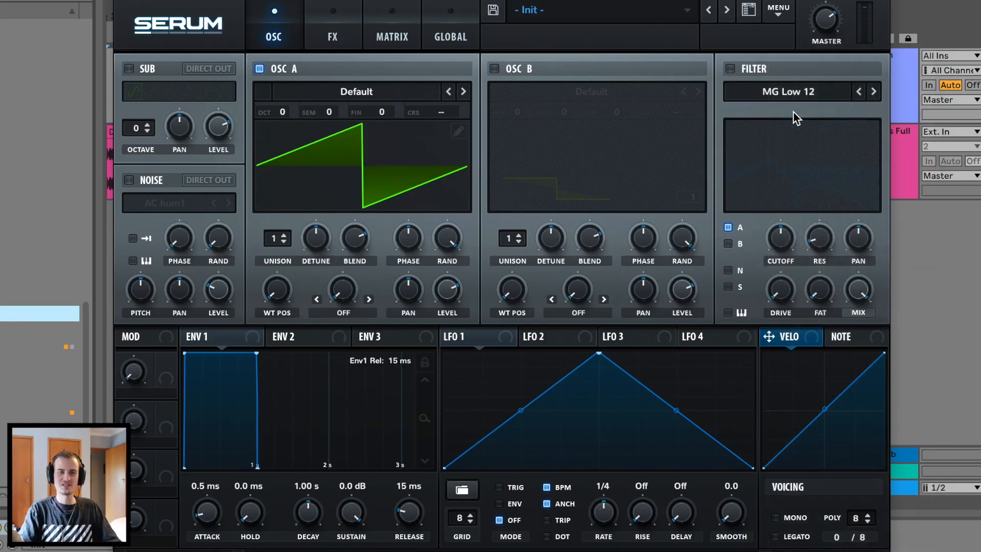
left_click(357, 91)
mouse_move(376, 112)
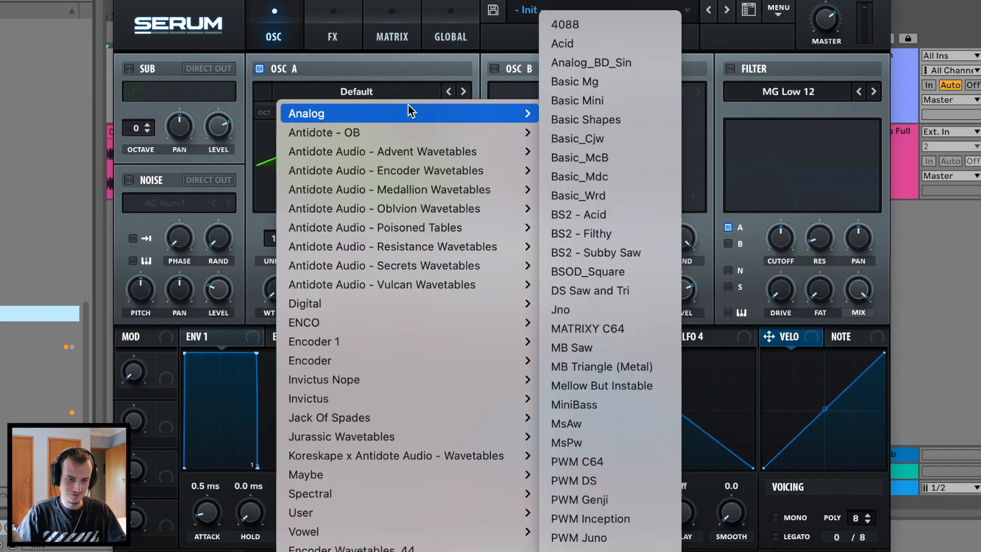
left_click(633, 274)
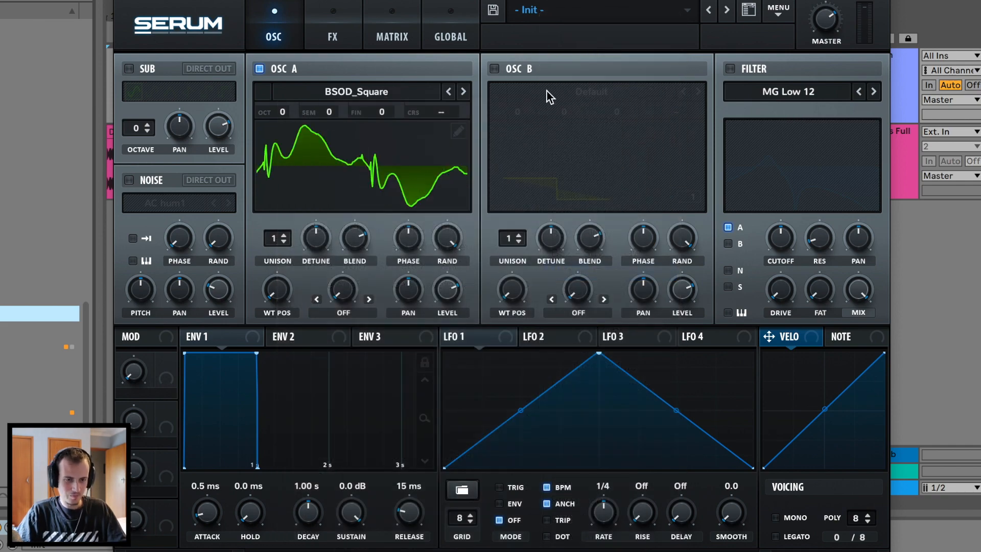
Enable oscillator B with Basic Shapes and drop oscillator A to octave -2.
left_click(496, 70)
left_click(594, 78)
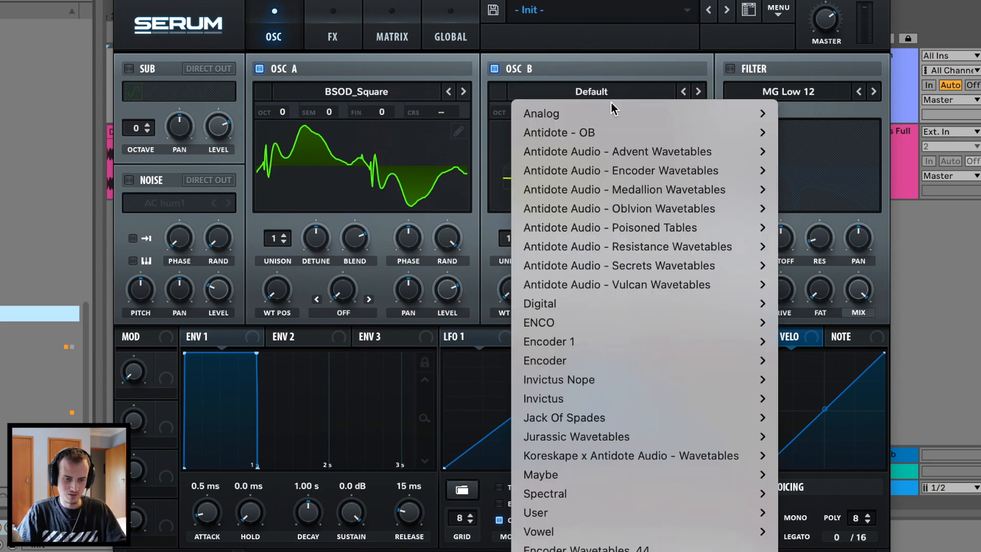
mouse_move(696, 109)
left_click(844, 120)
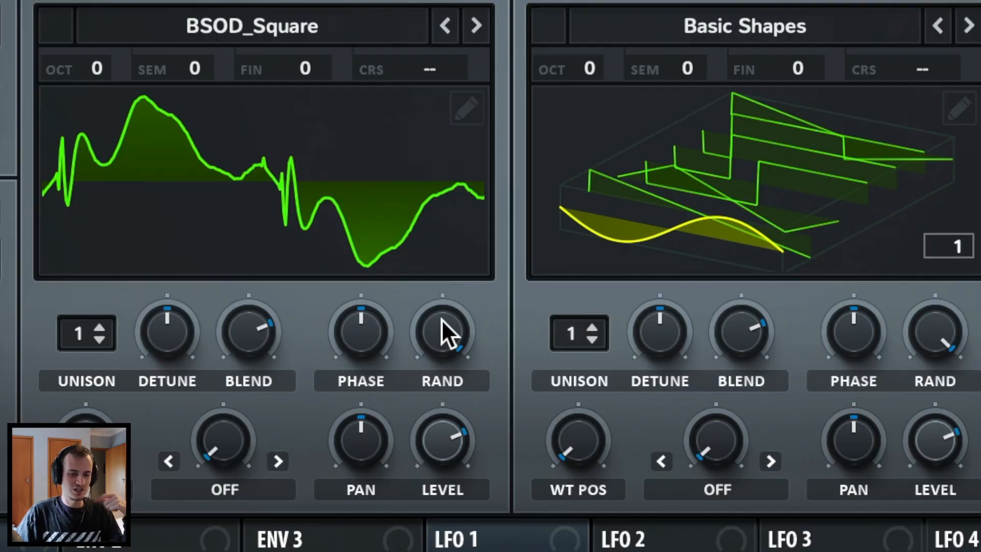
left_click(448, 238)
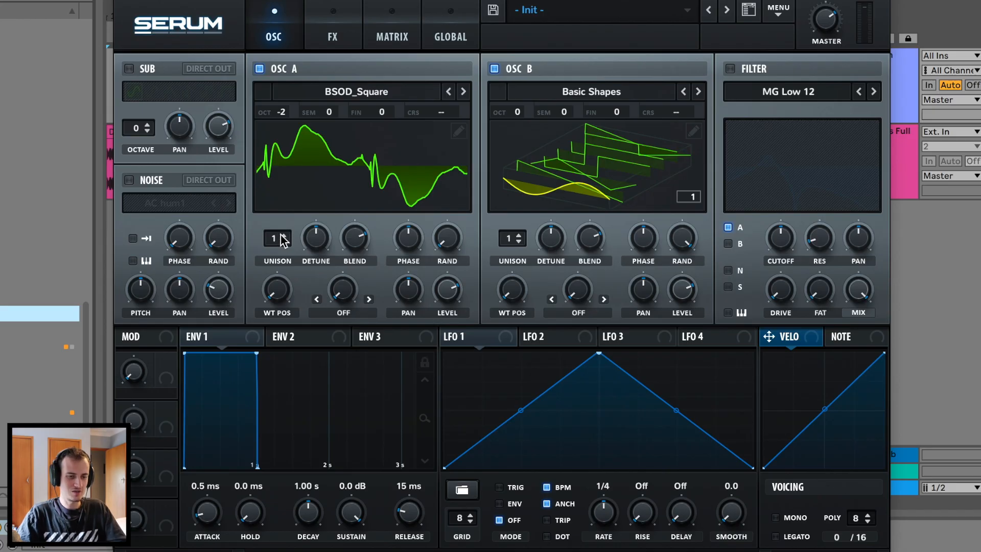
Give oscillator A 6 unison voices at ~0.29 detune; set oscillator B to frame 2, octave -2.
left_click_drag(282, 240, 296, 179)
left_click_drag(315, 238, 307, 252)
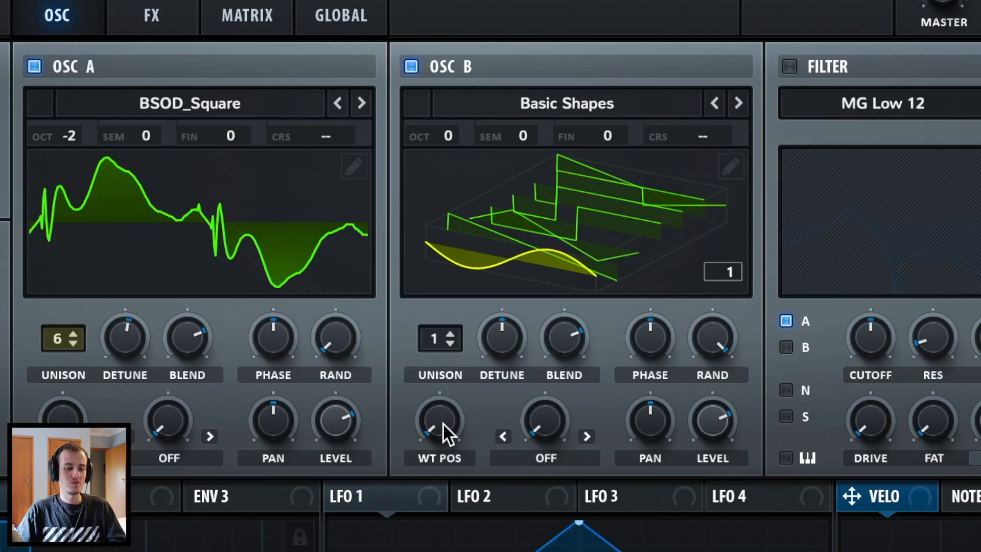
left_click_drag(442, 422, 460, 366)
left_click_drag(436, 133, 427, 189)
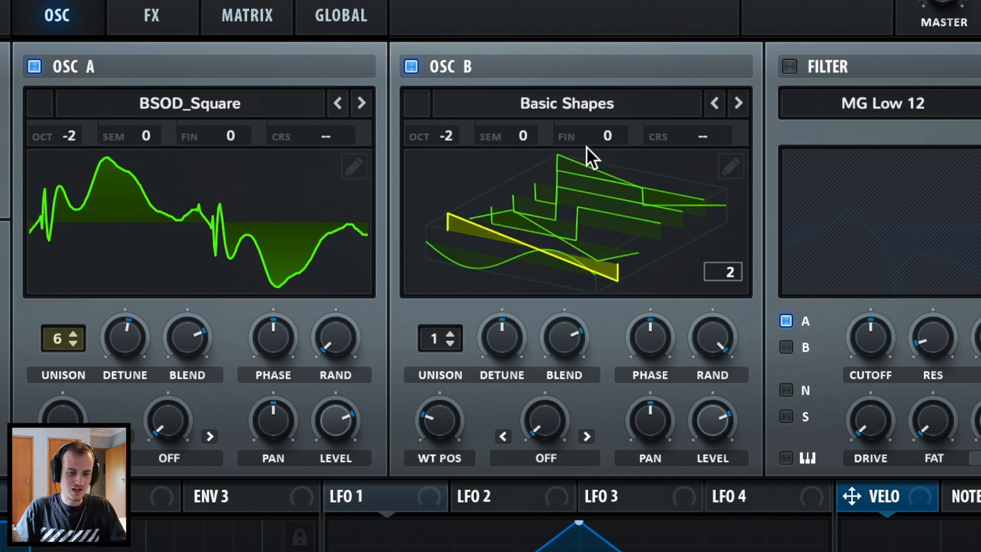
Set oscillator B's warp mode to Sync.
left_click(546, 458)
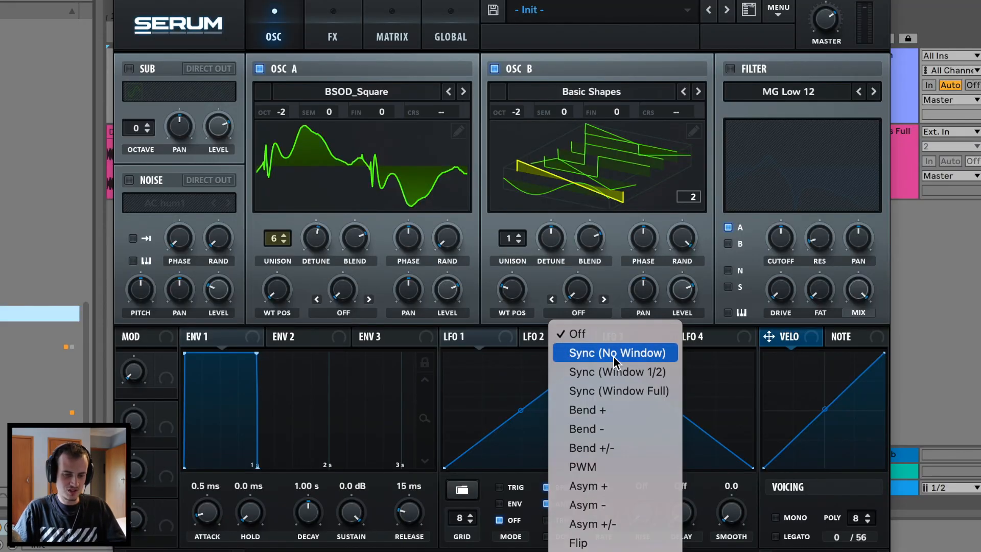
left_click(614, 353)
left_click(343, 312)
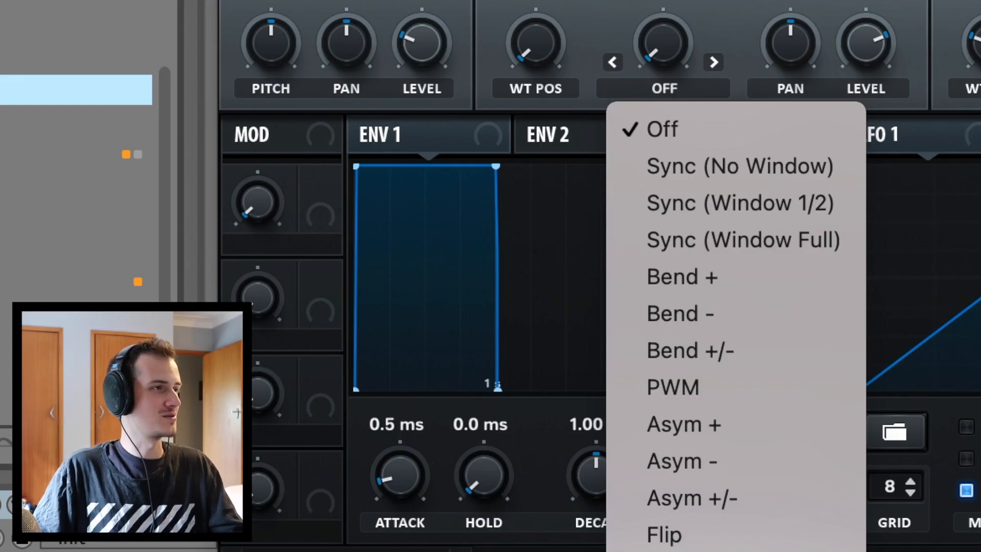
Set oscillator A's warp to AM (From B); raise the AC hum1 noise pitch and set its level to 23%.
left_click(679, 549)
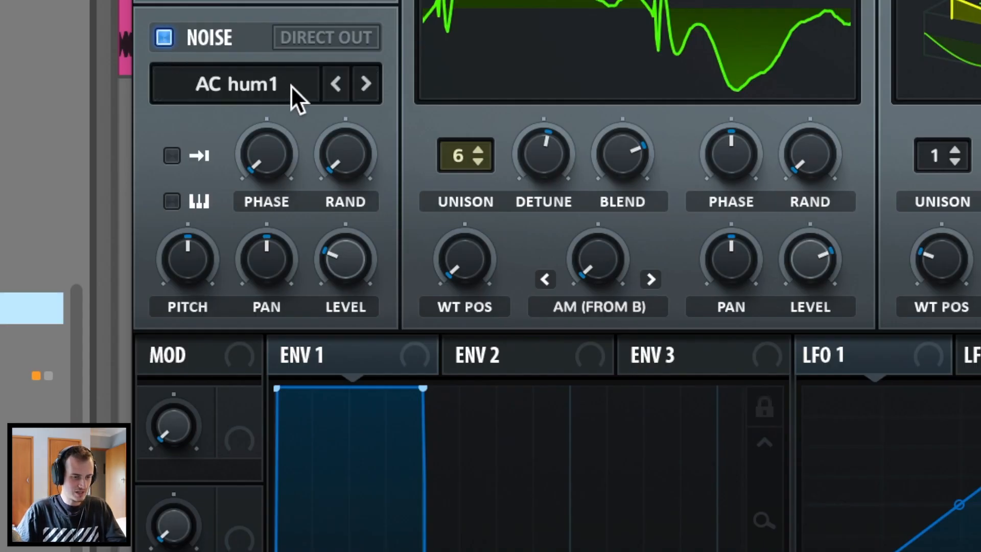
left_click_drag(192, 264, 213, 210)
left_click_drag(360, 288, 341, 302)
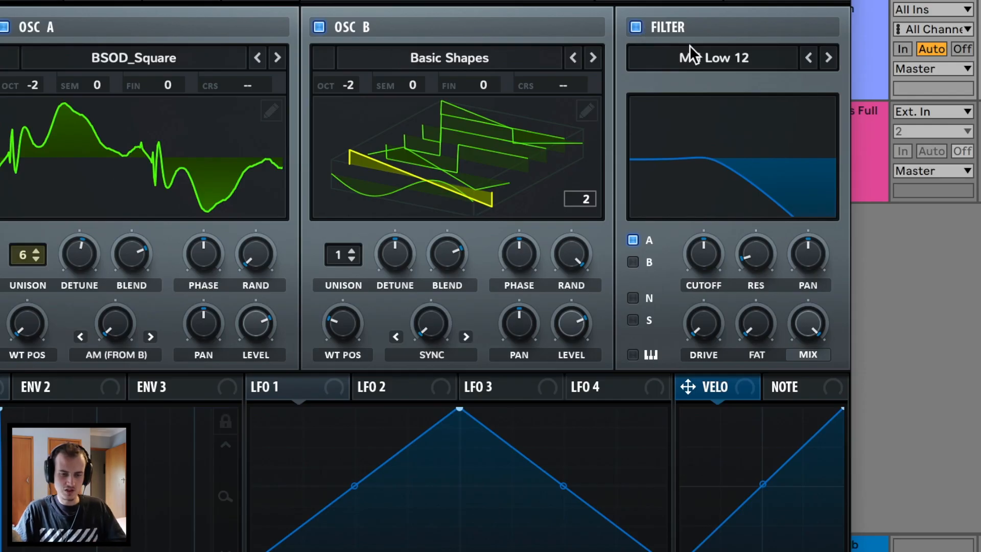
Switch the filter to Multi BN 12, route oscillator B through it, and lower cutoff to about 199 Hz.
left_click(693, 53)
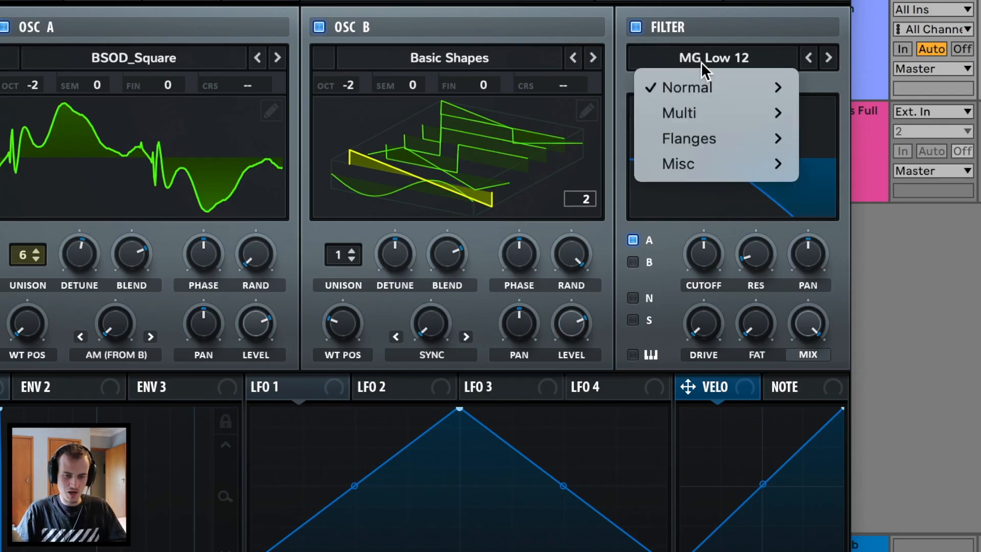
mouse_move(710, 85)
mouse_move(712, 109)
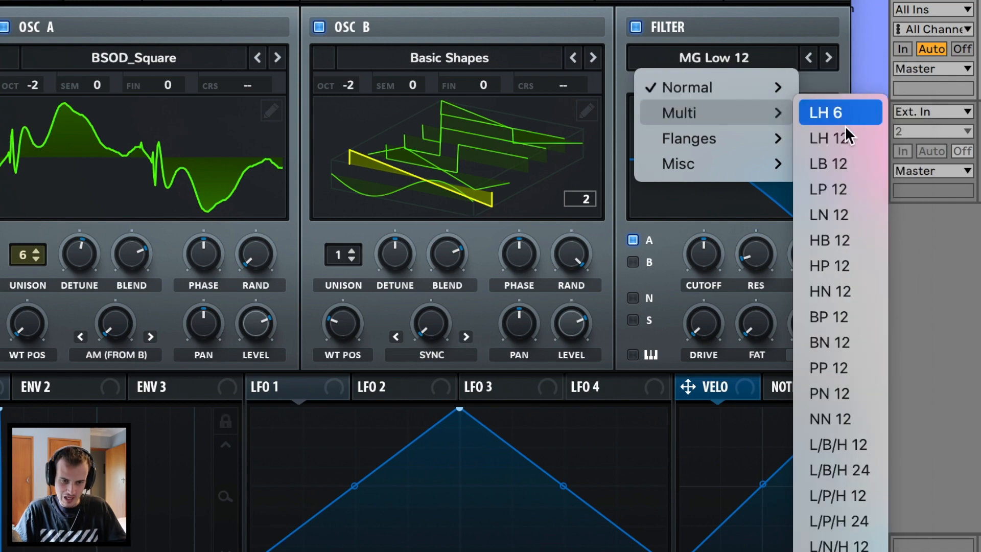
left_click(852, 345)
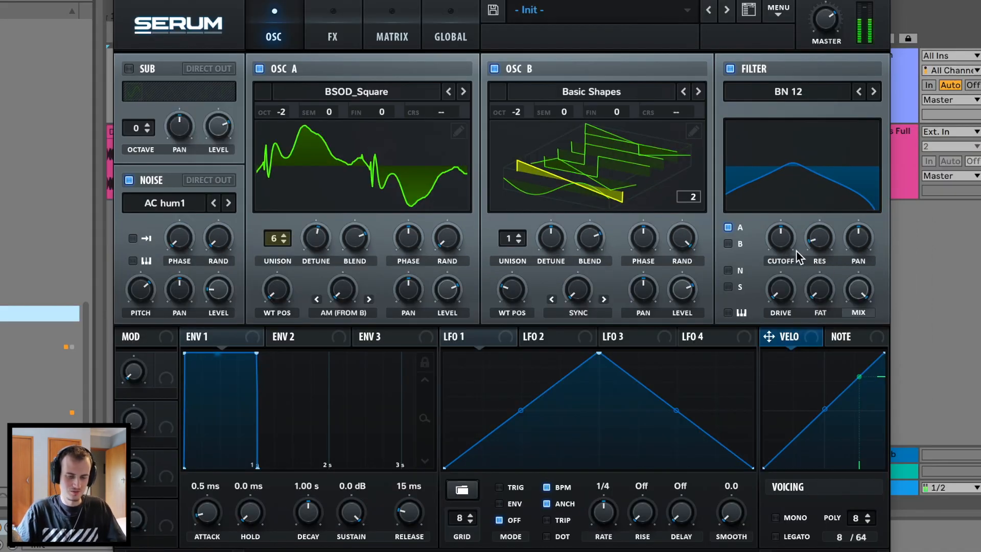
left_click(728, 244)
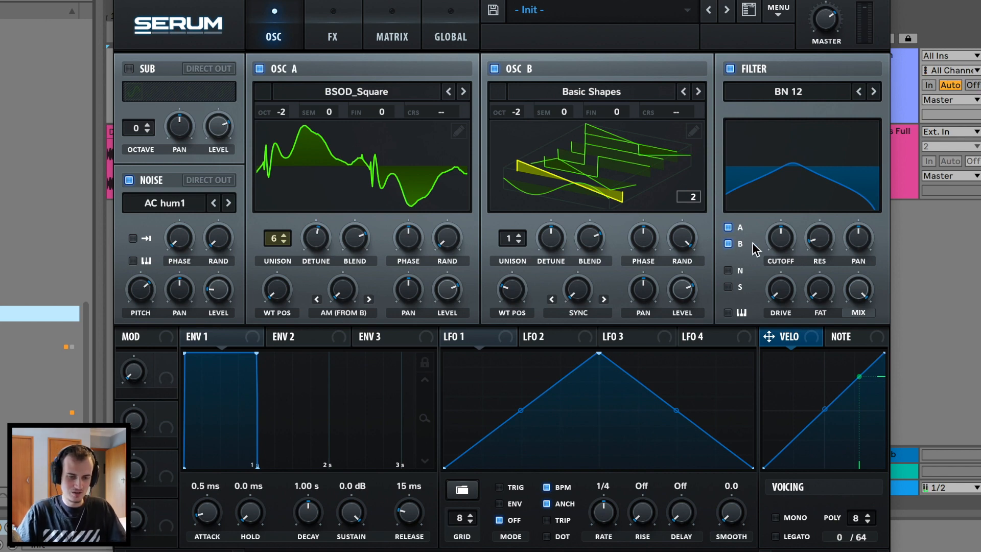
left_click_drag(780, 236, 785, 277)
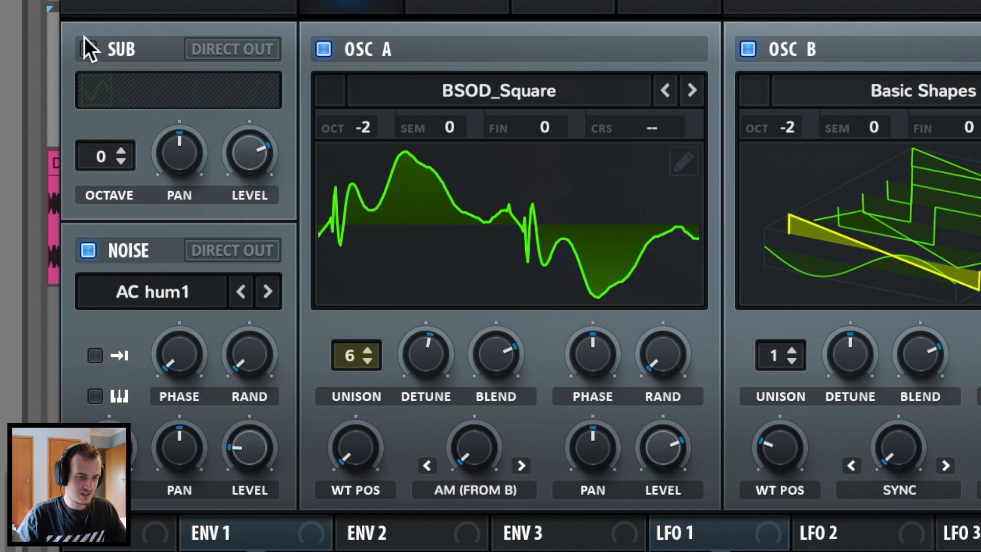
Enable the sine sub oscillator at octave -2.
left_click(89, 47)
left_click_drag(105, 154, 104, 183)
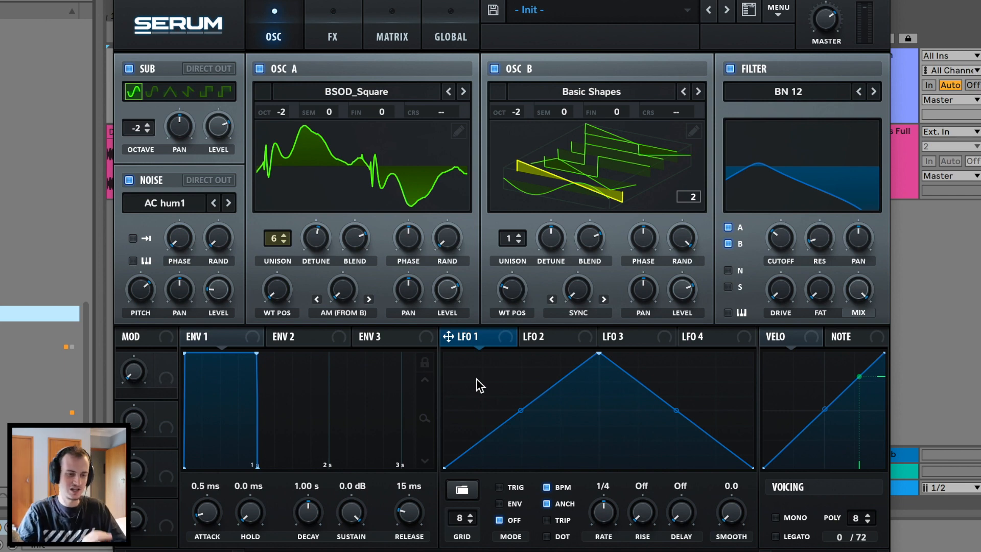
Shape LFO 1 as a quick rise, long fall and route it to oscillator B's Sync (Window Full) warp.
key("ctrl+z")
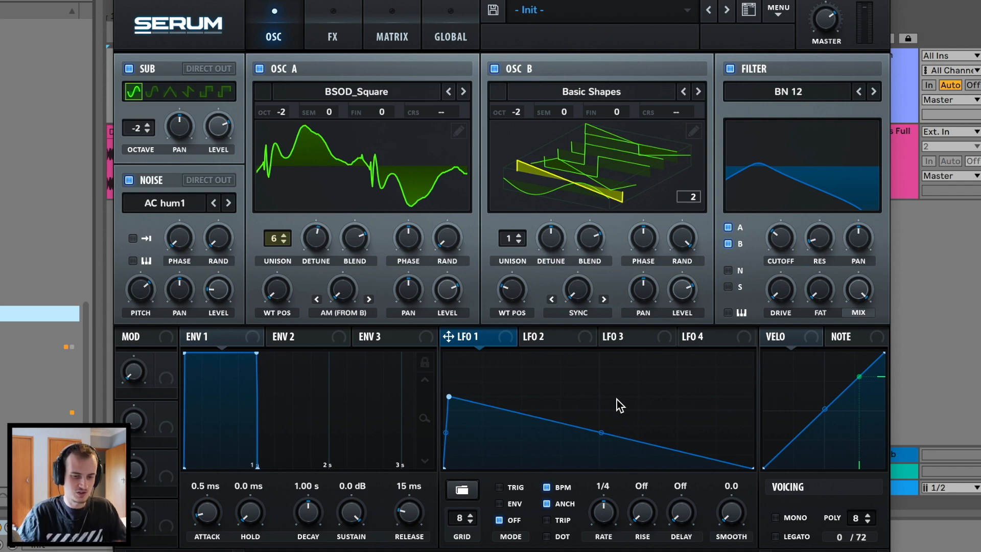
key("ctrl+z")
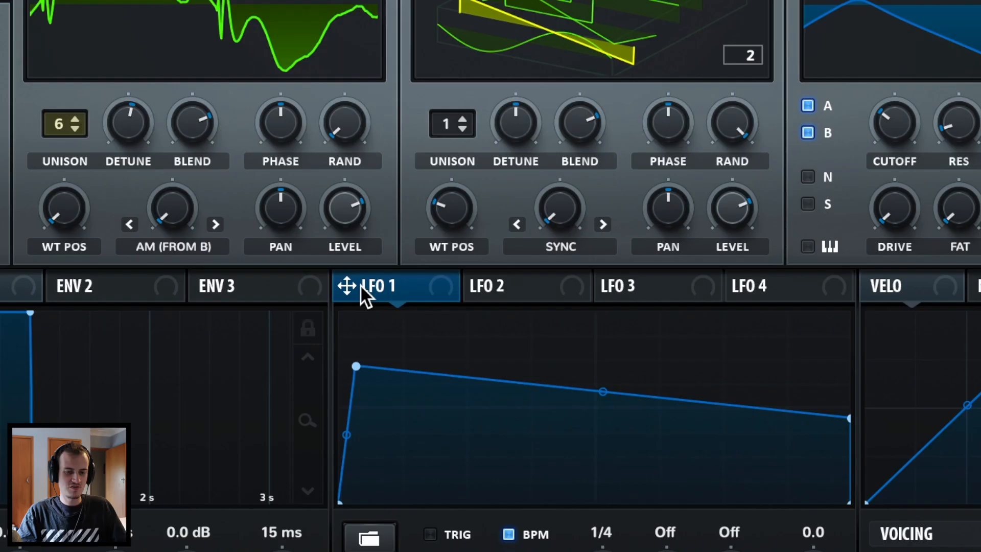
left_click_drag(361, 284, 566, 204)
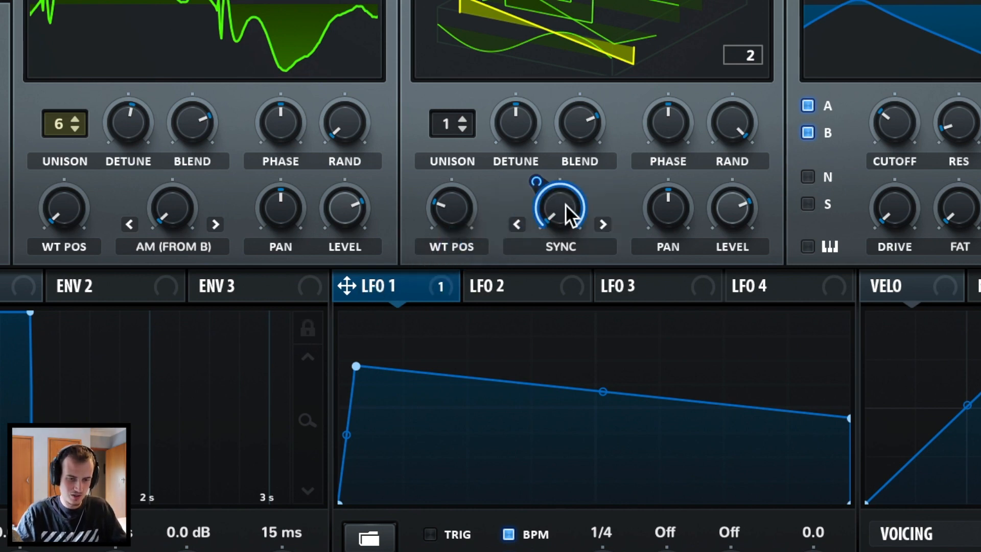
left_click(585, 240)
left_click(647, 370)
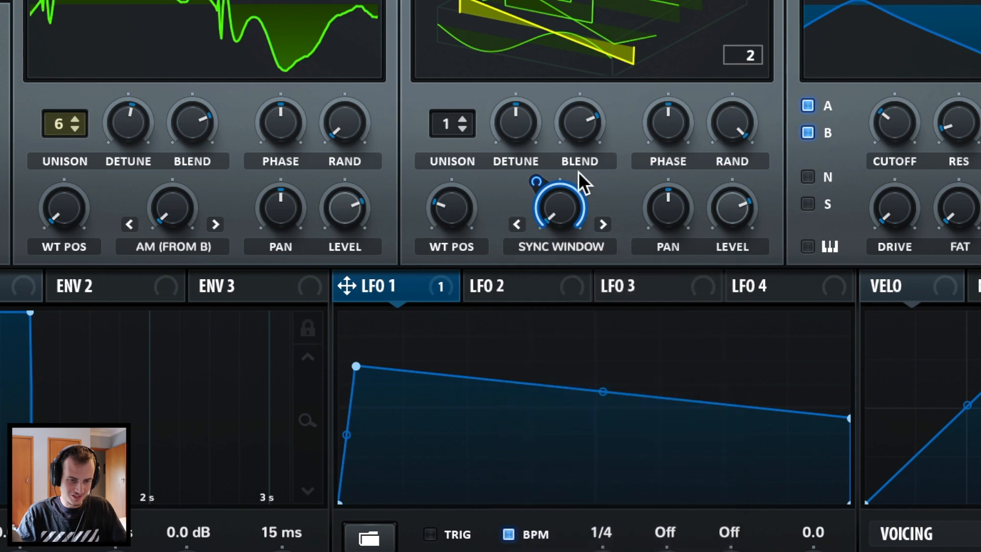
Set LFO 1's warp modulation to 50, enable retrigger, and set its rate to 2 bars.
left_click_drag(535, 180, 529, 269)
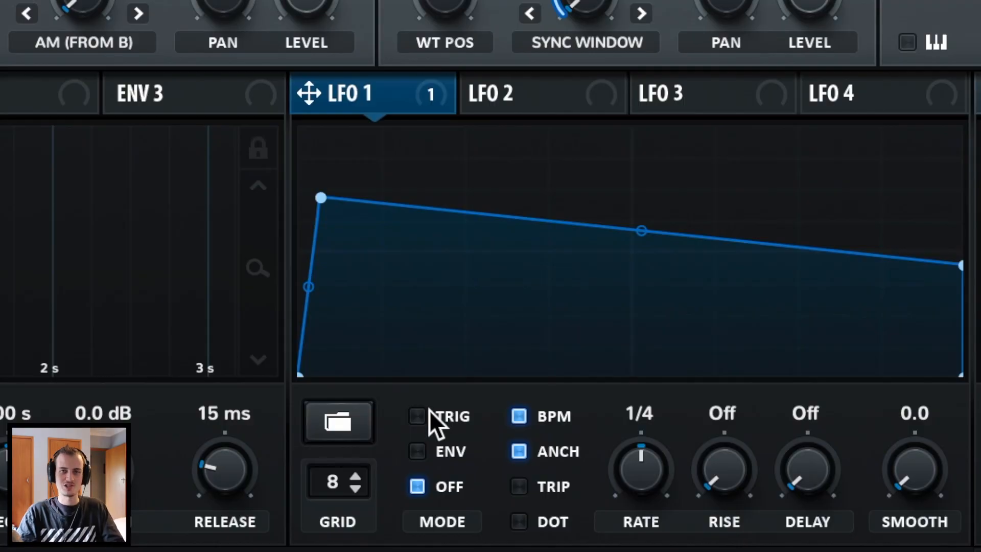
left_click(418, 415)
left_click_drag(643, 455, 632, 527)
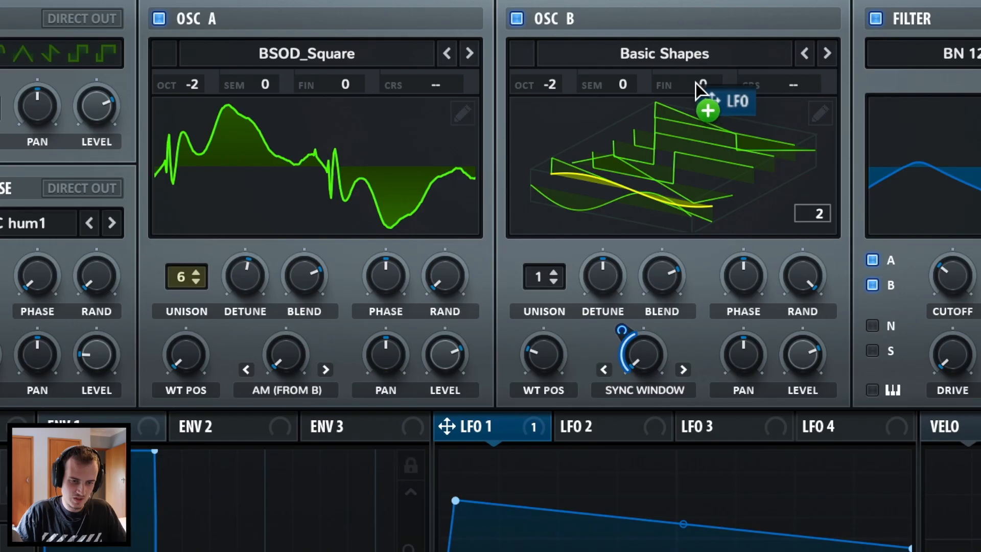
Assign LFO 1 to oscillator B's fine tuning and make that matrix route bipolar.
left_click_drag(611, 110, 613, 110)
left_click_drag(697, 81, 719, 96)
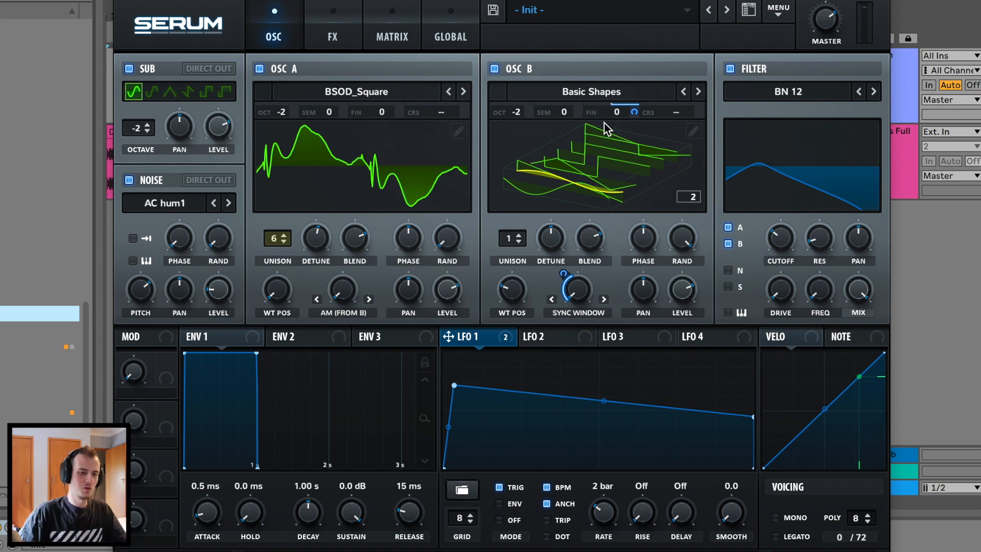
left_click(391, 37)
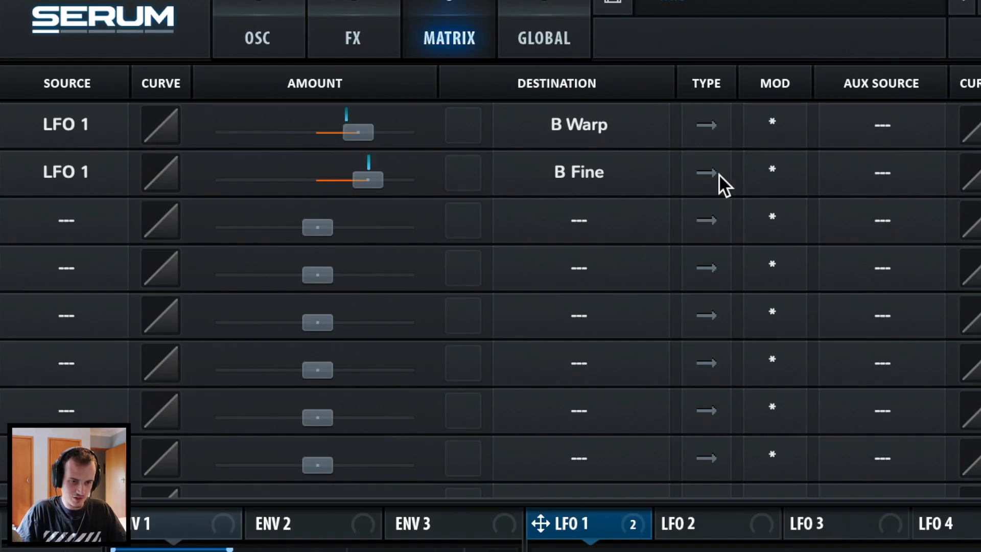
left_click(552, 122)
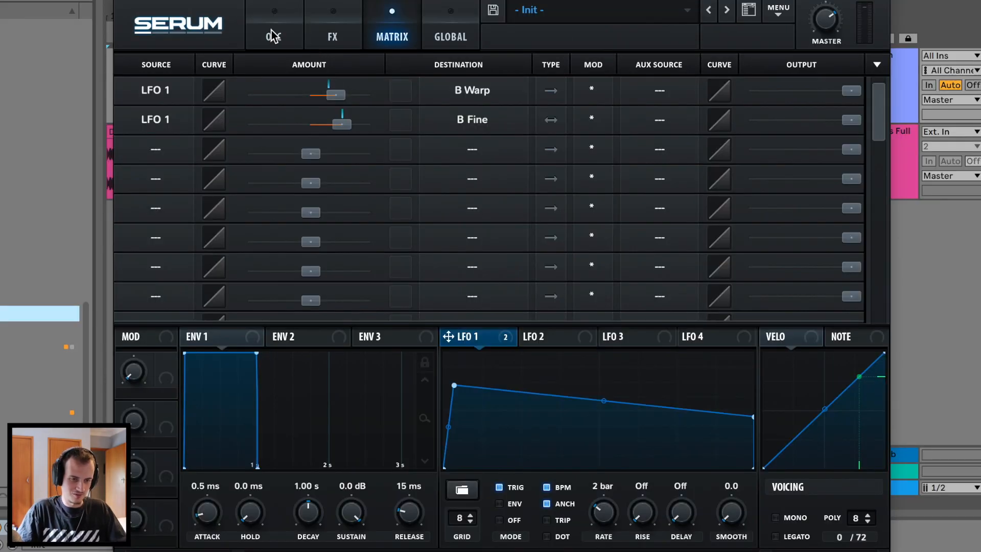
left_click(257, 37)
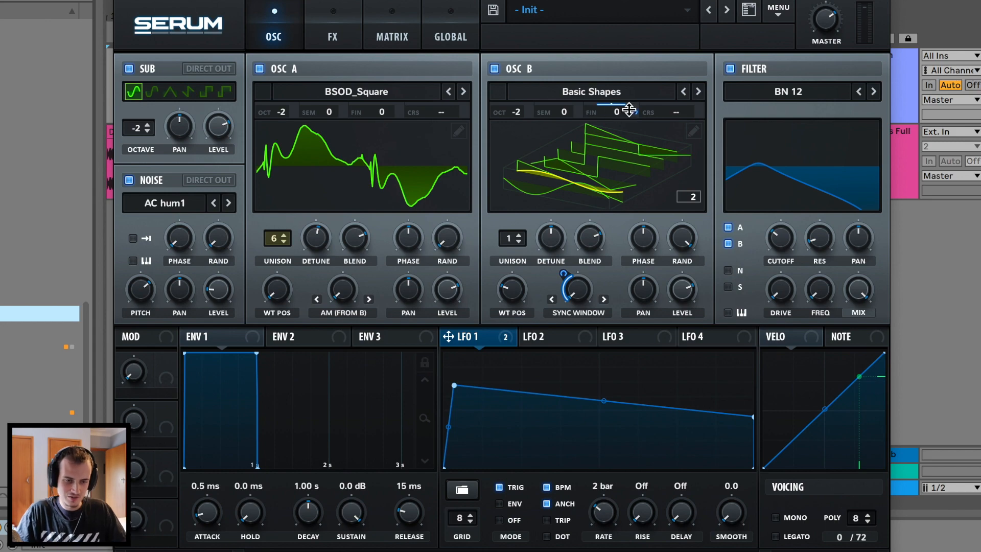
Set LFO 1's fine-tune modulation depth to 10 and oscillator B's fine tuning to 14 cents.
left_click_drag(632, 109, 632, 150)
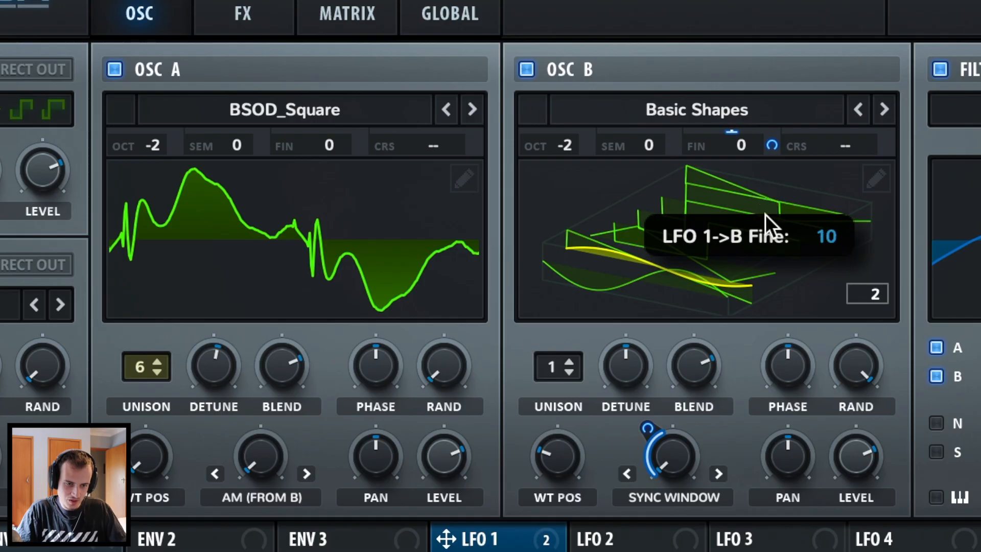
left_click_drag(765, 213, 764, 212)
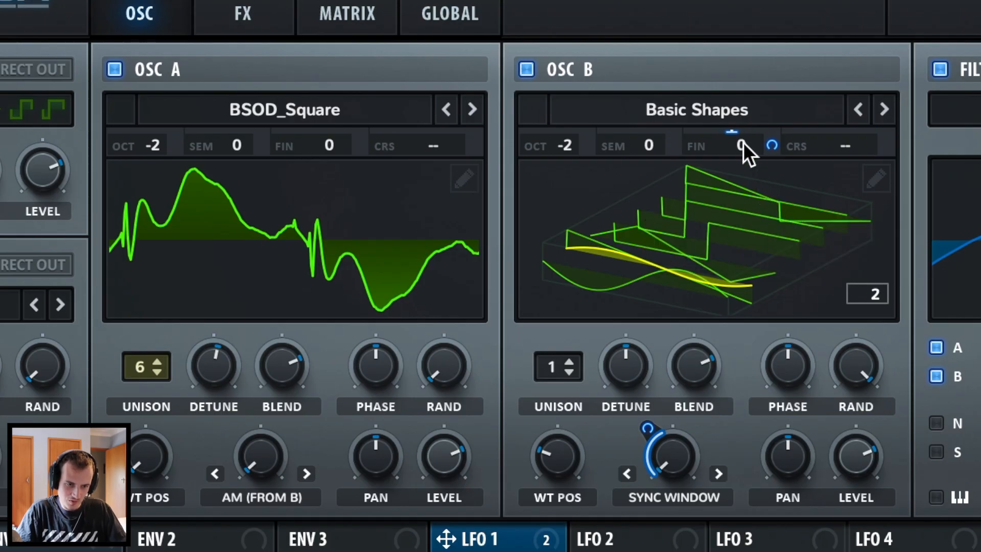
left_click_drag(743, 142, 757, 128)
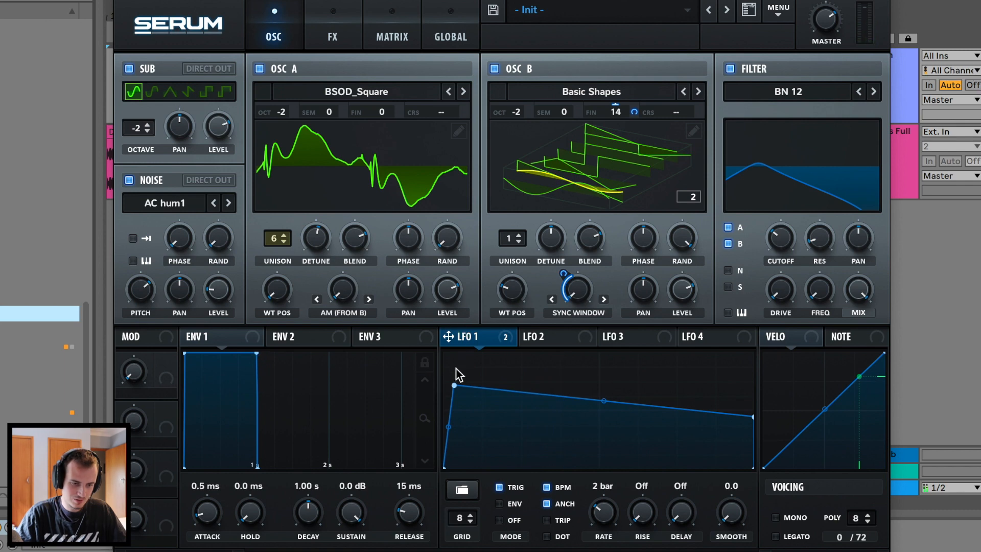
Flatten LFO 1 along the top of the graph and remove oscillator A from the filter.
left_click_drag(454, 384, 434, 218)
left_click_drag(753, 416, 753, 353)
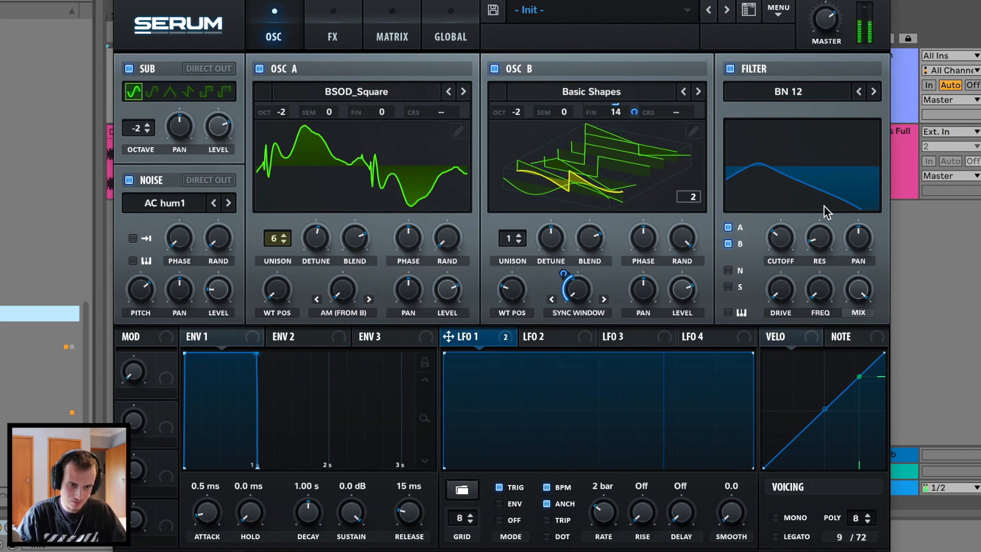
left_click(731, 228)
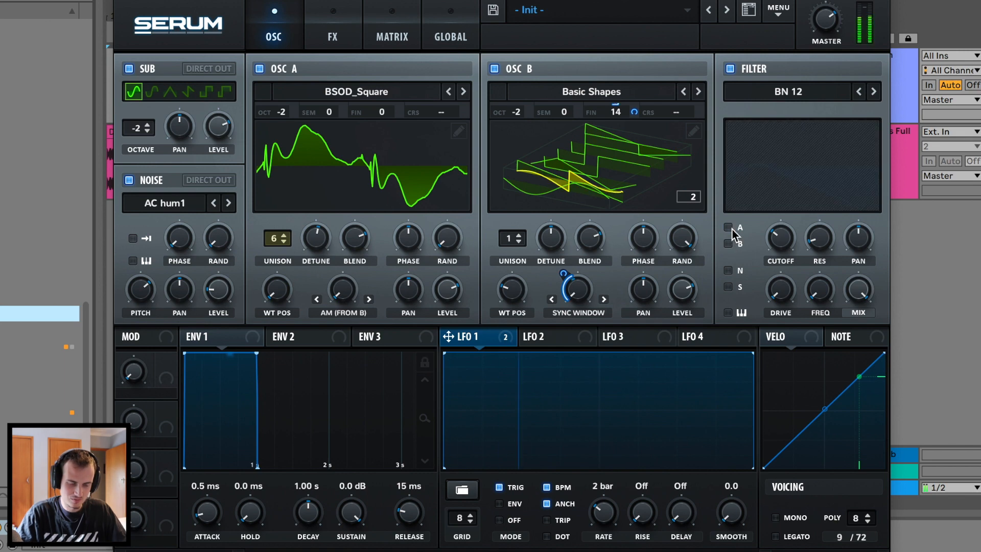
Settle LFO 1's fine-tune modulation at 10 and route oscillators A and B through the filter again.
left_click_drag(633, 110, 645, 81)
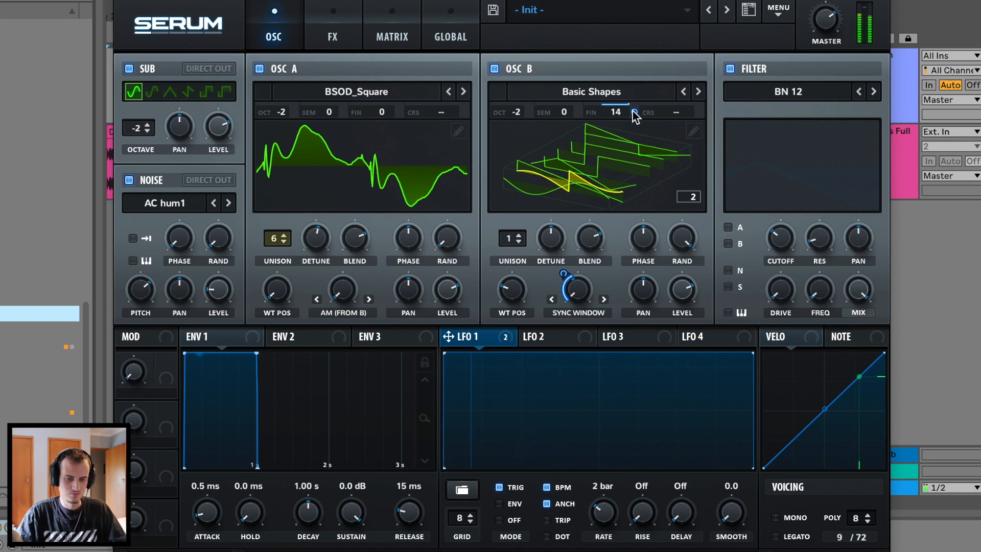
mouse_move(633, 110)
left_click_drag(633, 110, 633, 145)
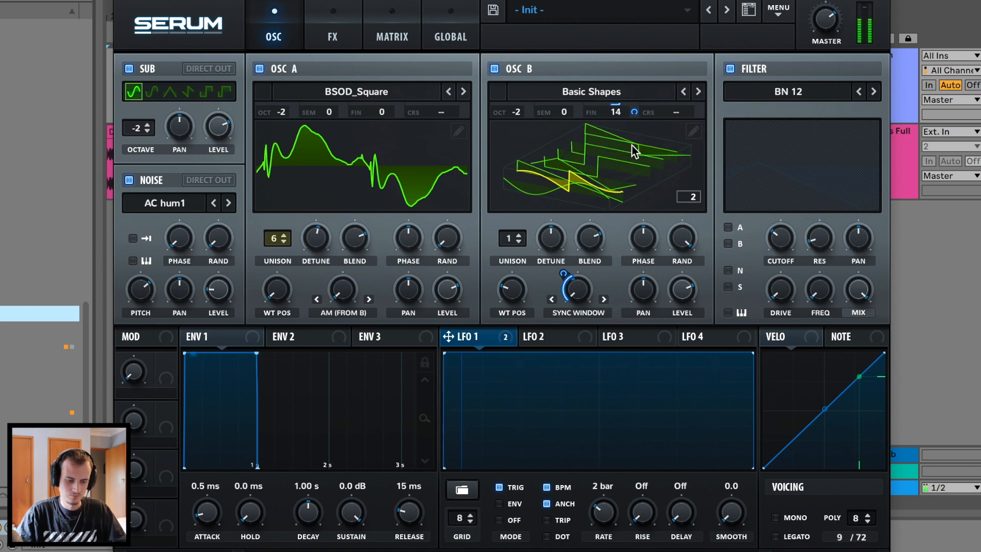
left_click(729, 228)
left_click(729, 244)
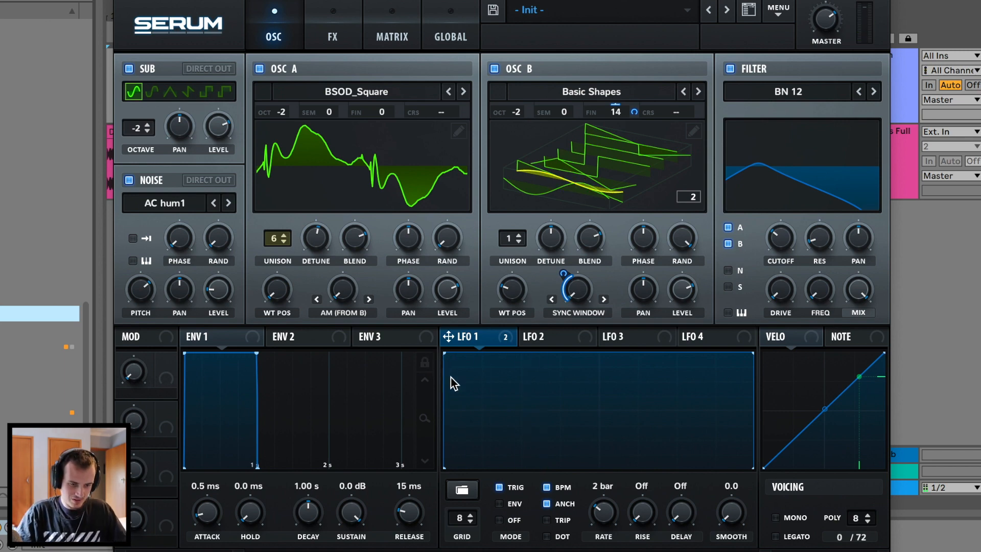
Redraw LFO 1 as a quick rise, gentle fall and assign it to filter cutoff and resonance.
left_click_drag(451, 354, 458, 394)
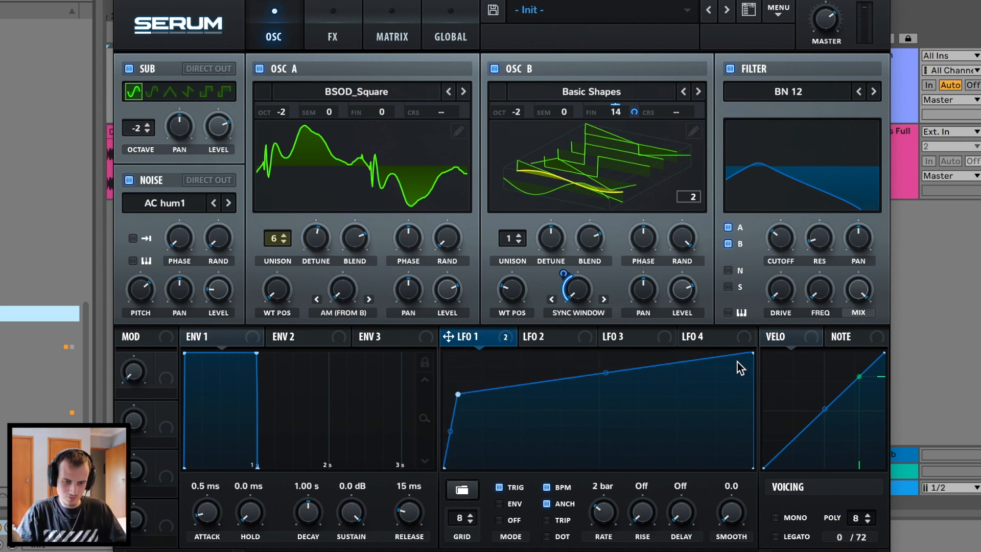
left_click_drag(751, 354, 765, 423)
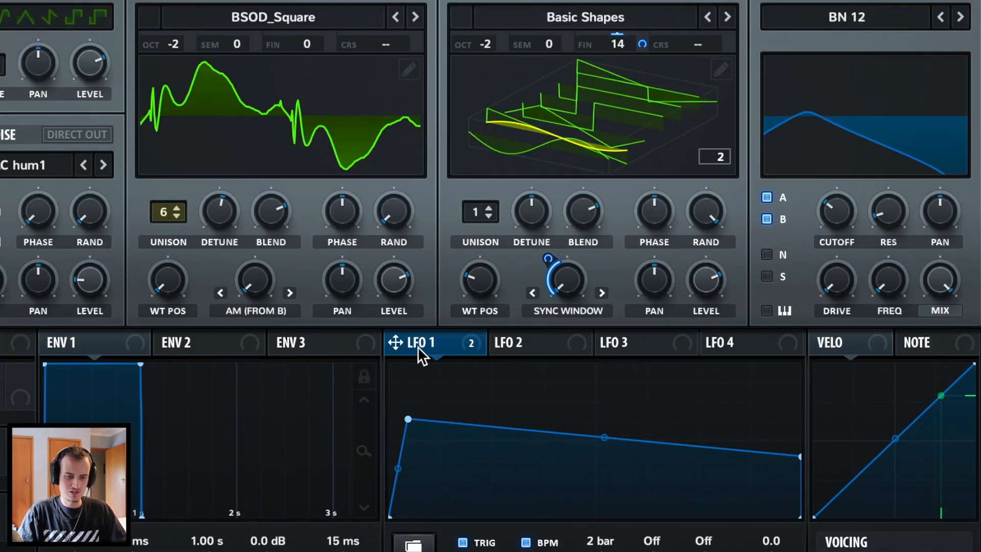
left_click_drag(418, 347, 837, 211)
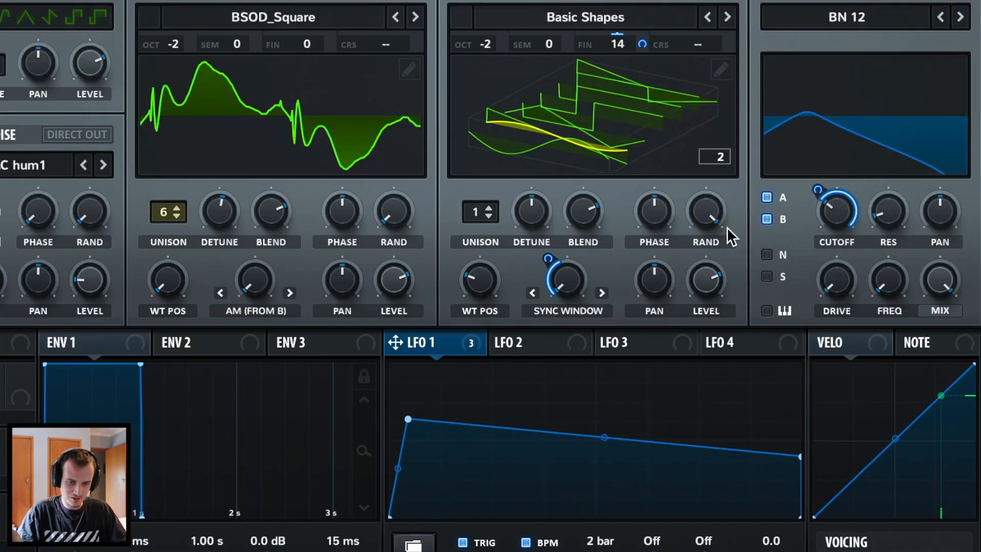
left_click_drag(409, 349, 890, 210)
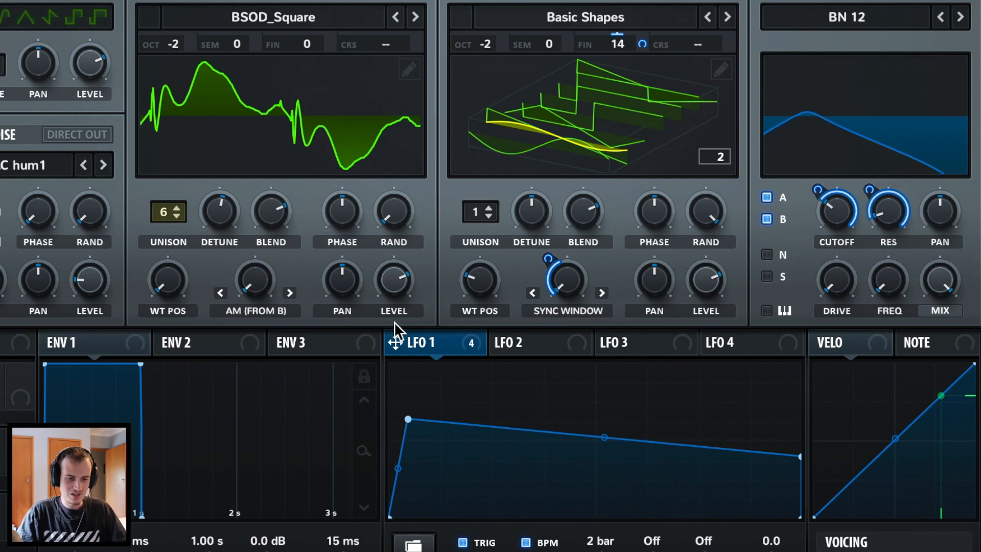
Add LFO 1 modulation to Fil Var, turn up resonance, and raise Fil Var to about 52%.
left_click_drag(396, 342, 888, 281)
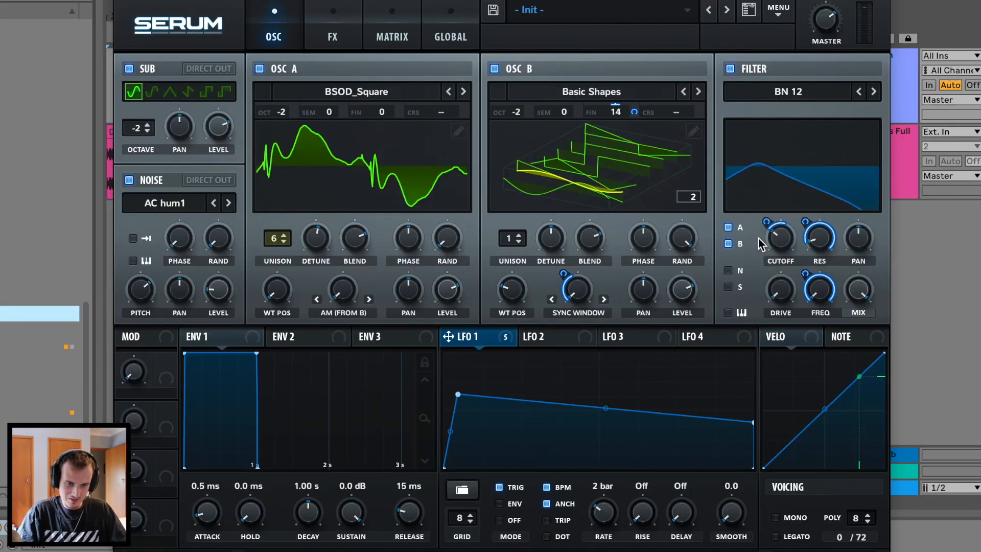
mouse_move(815, 244)
left_mouse_down()
mouse_move(817, 228)
mouse_move(809, 281)
mouse_move(823, 244)
left_mouse_up()
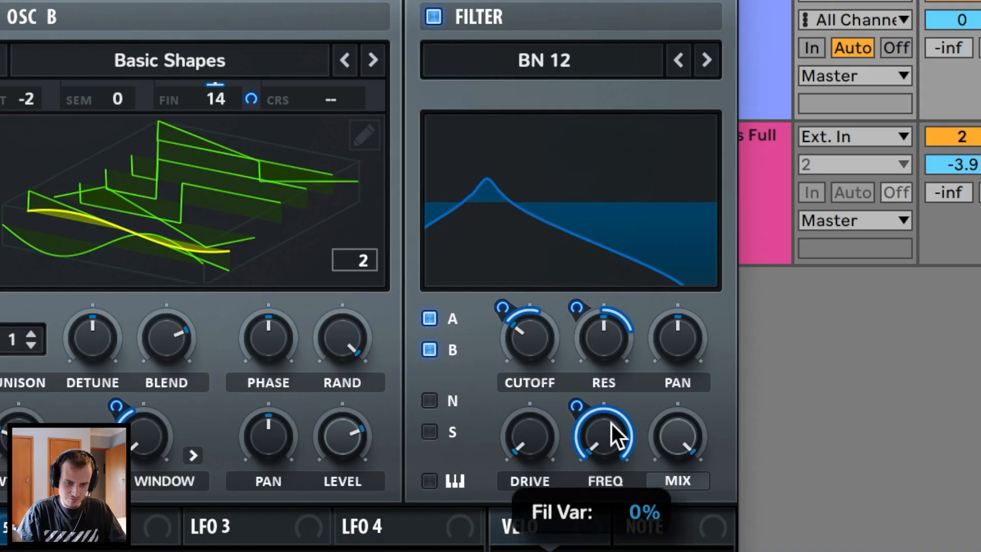
left_click_drag(611, 424, 667, 283)
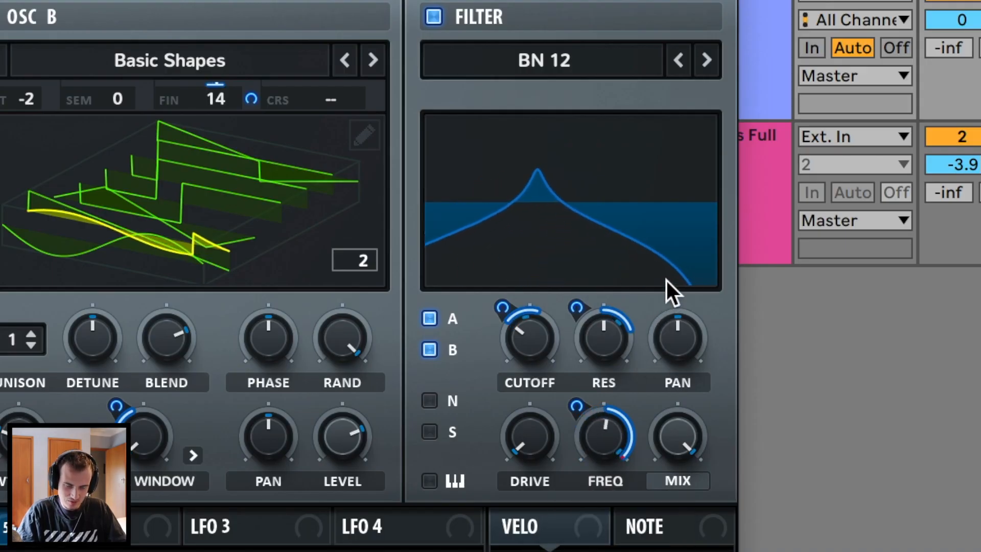
Adjust LFO 1's modulation depths on resonance and Fil Var, ending Fil Var's at 25.
left_click_drag(586, 433, 577, 548)
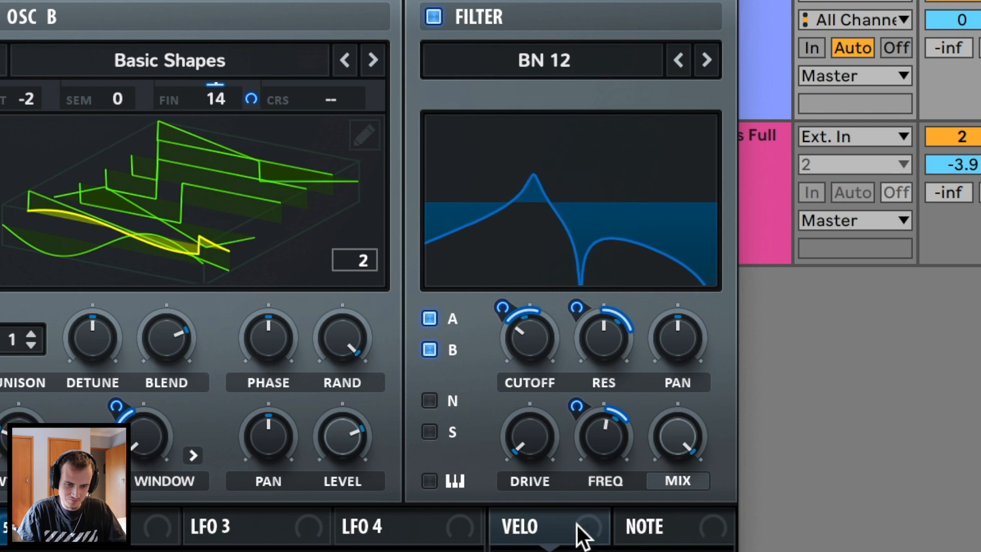
left_click_drag(586, 333, 583, 311)
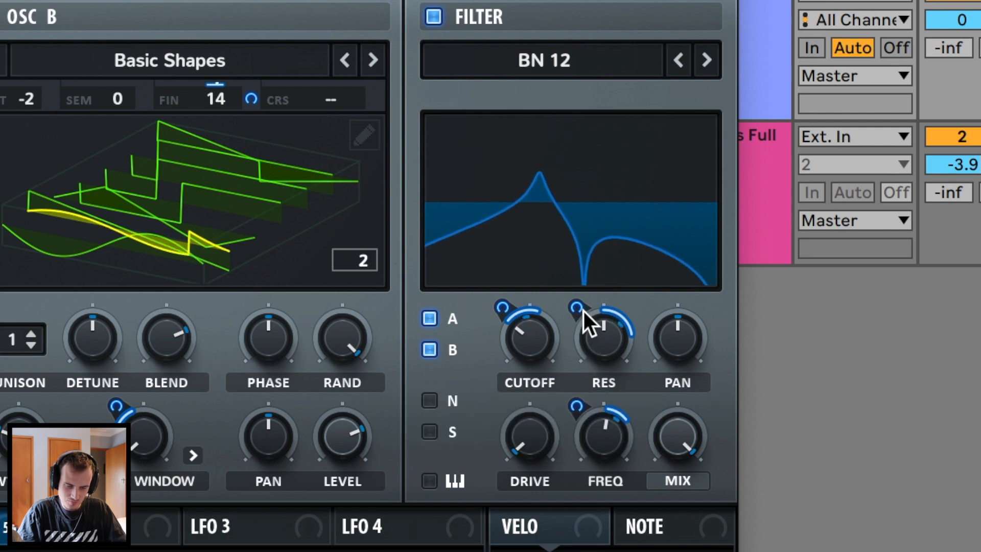
left_click(582, 408)
left_click_drag(581, 408, 583, 390)
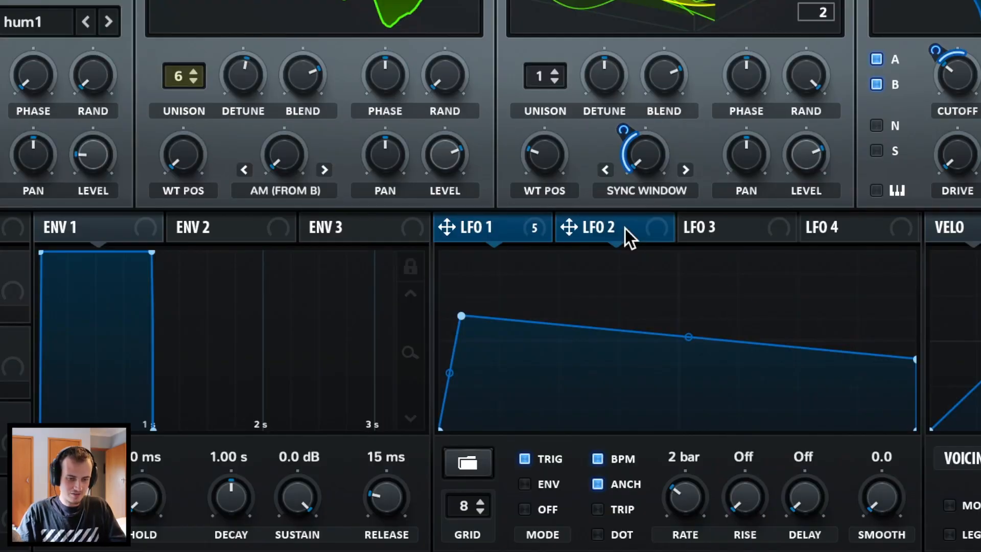
Slow LFO 2 to a one-bar rate, raise oscillator A's AM warp to 26%, and route LFO 2 to it.
left_click(566, 337)
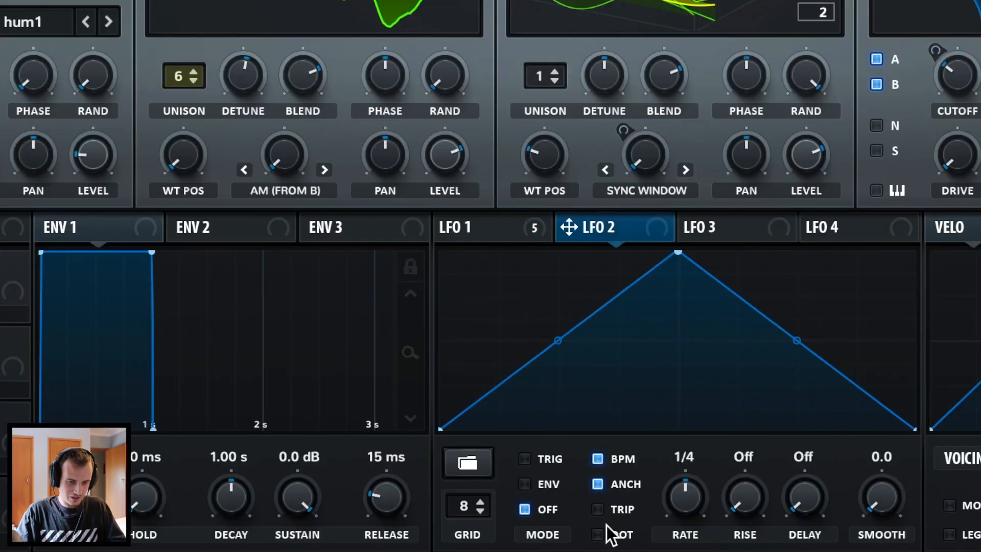
left_click_drag(705, 503, 702, 536)
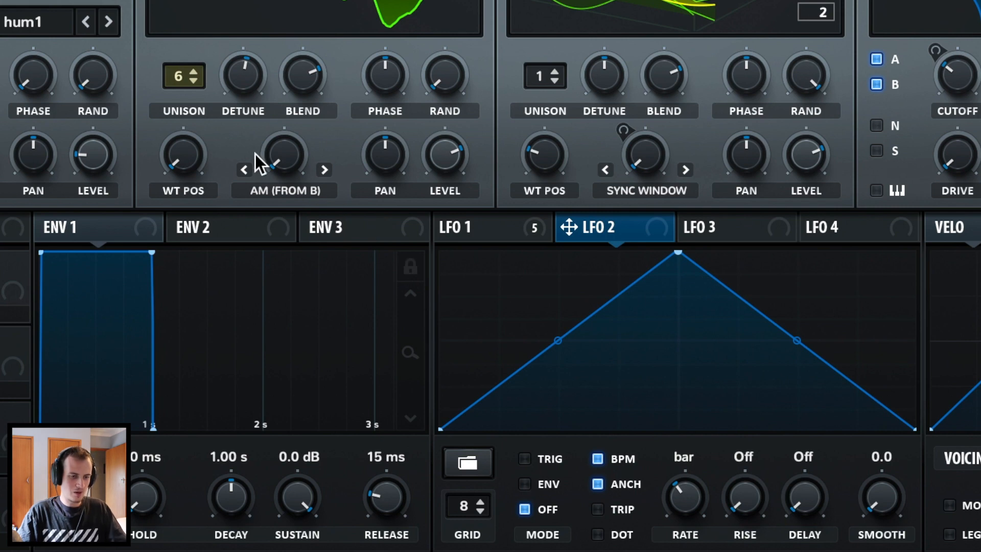
left_click_drag(270, 163, 290, 71)
left_click_drag(575, 225, 260, 194)
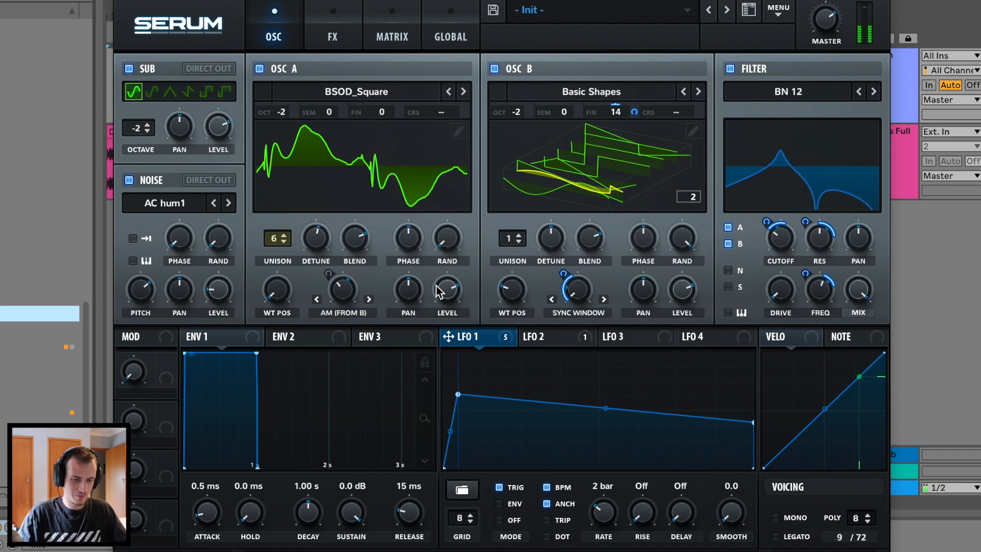
left_click(541, 336)
left_click(635, 342)
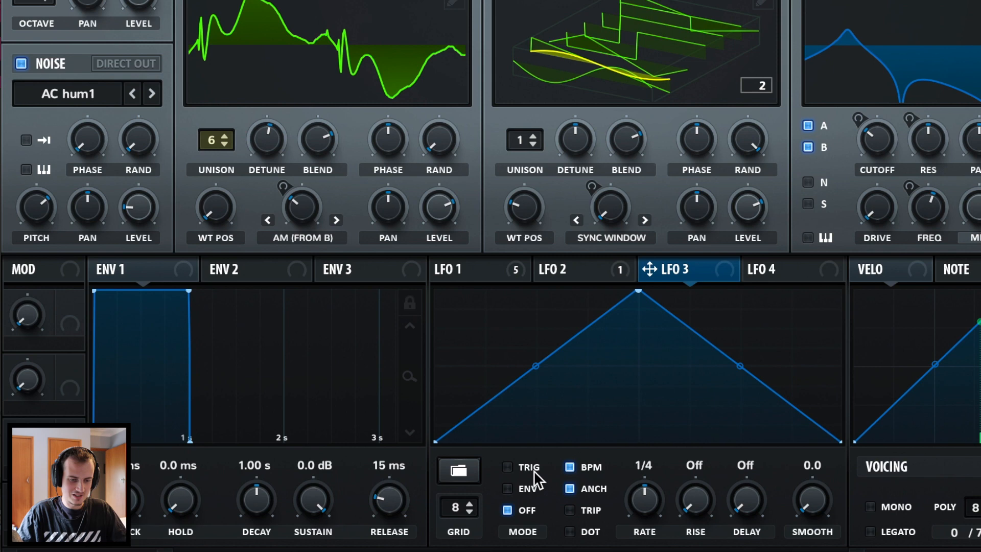
Make LFO 3 retrigger at a fast rate and route it at a reduced amount to the noise pan.
left_click(532, 468)
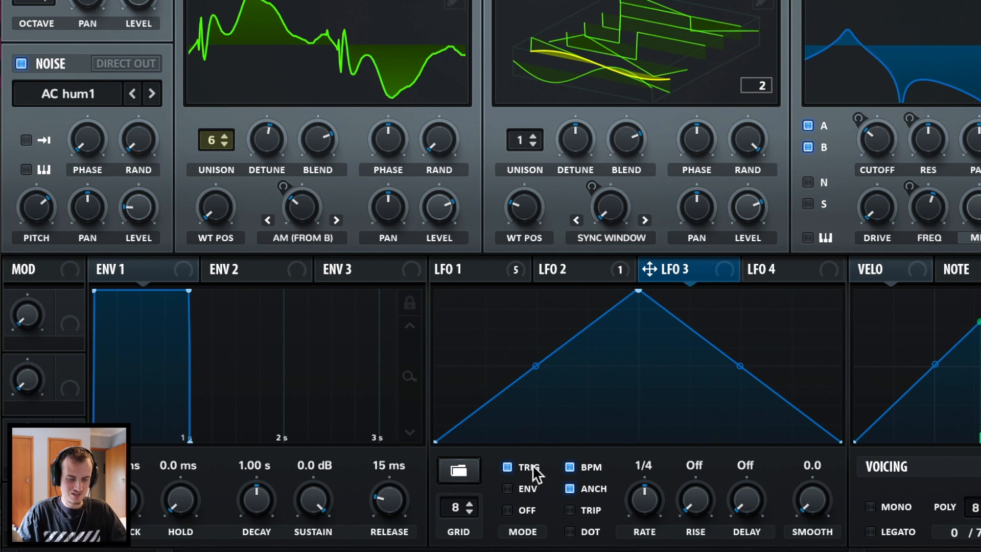
left_click_drag(644, 498, 771, 31)
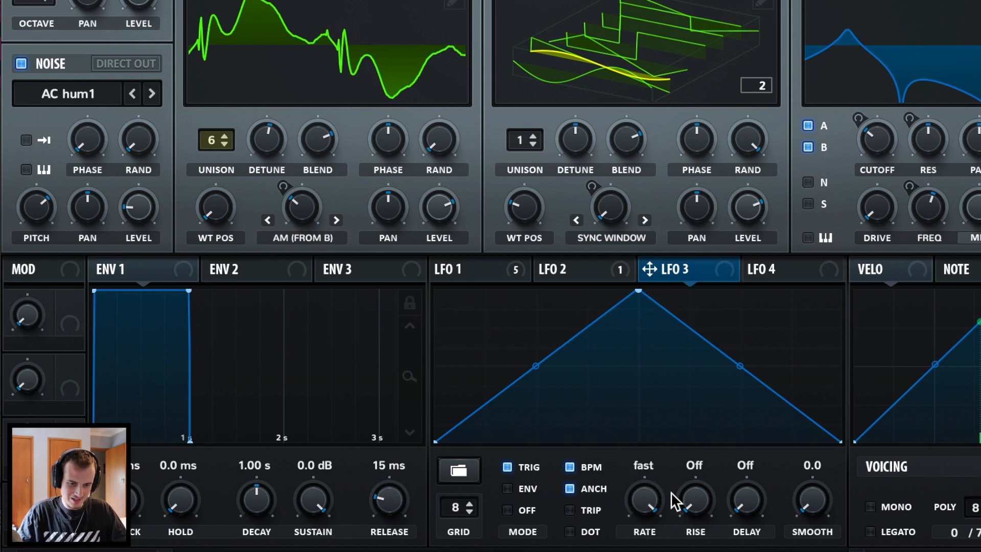
scroll(637, 499, "down", 1)
scroll(637, 500, "up", 1)
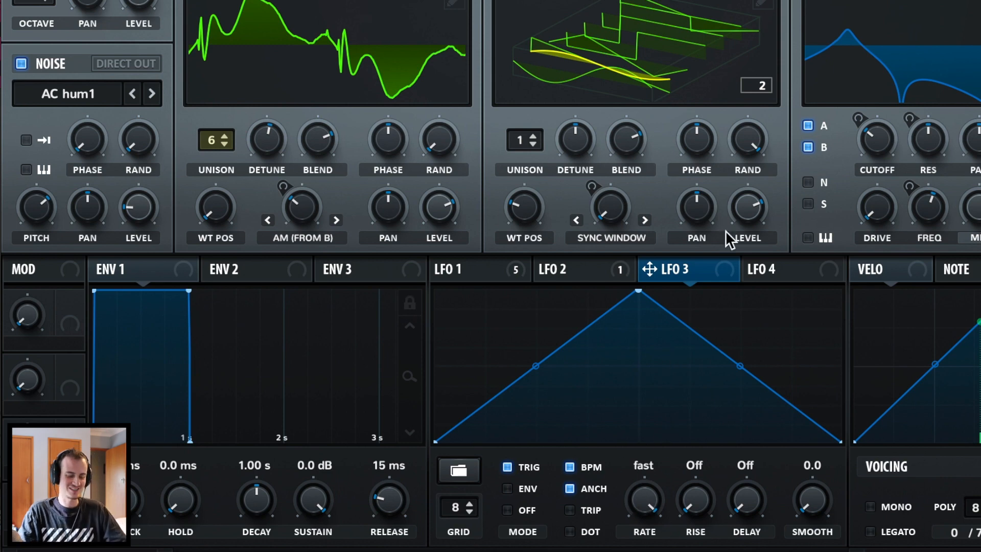
left_click_drag(659, 278, 191, 115)
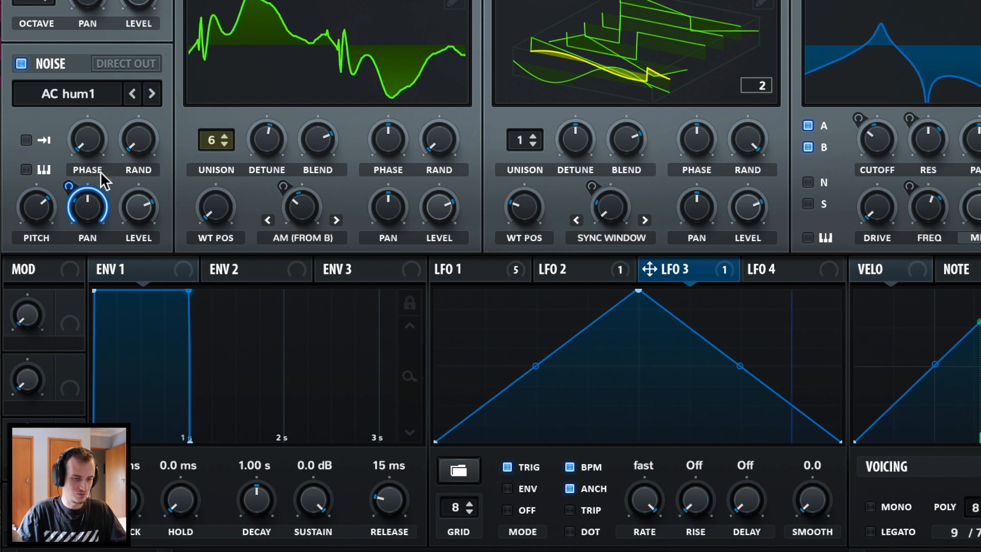
left_click_drag(69, 187, 60, 257)
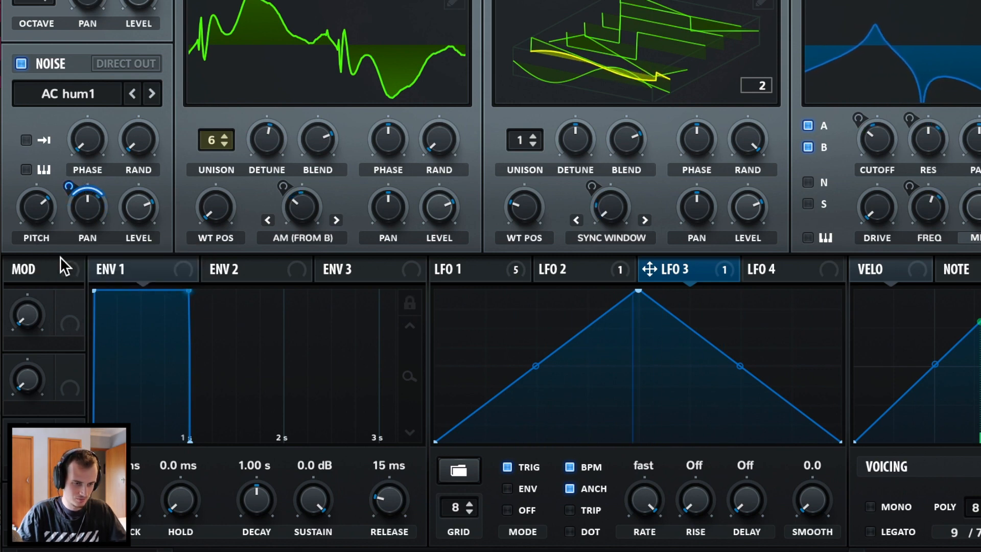
Lower the noise level to about 49% and switch the sub oscillator to a triangle wave.
mouse_move(134, 207)
left_mouse_down()
mouse_move(104, 327)
mouse_move(145, 220)
left_mouse_up()
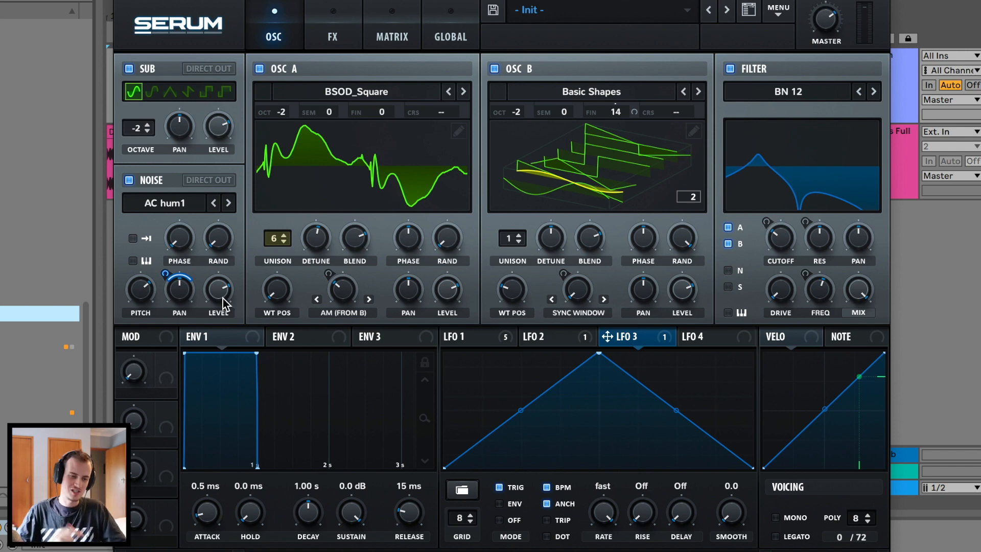
left_click_drag(223, 298, 201, 381)
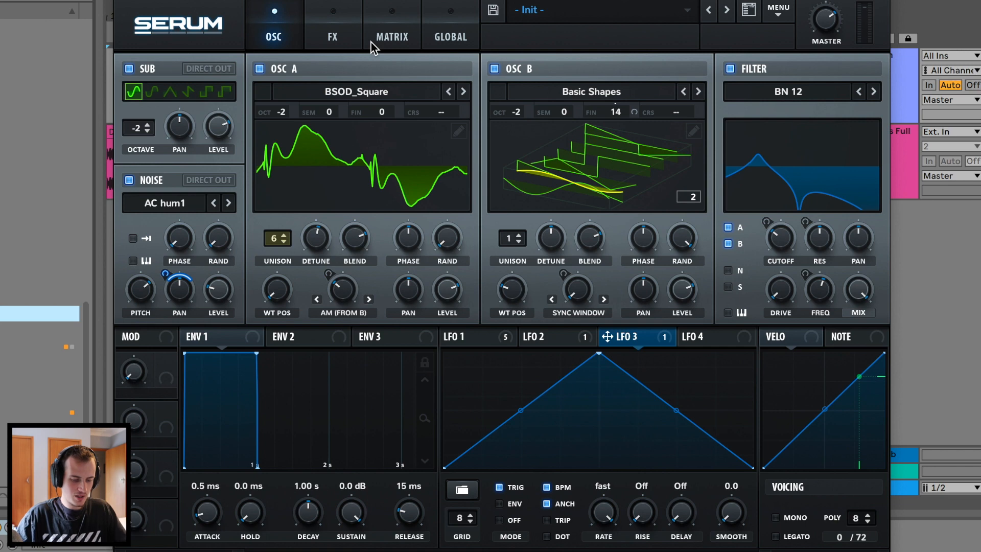
left_click(172, 93)
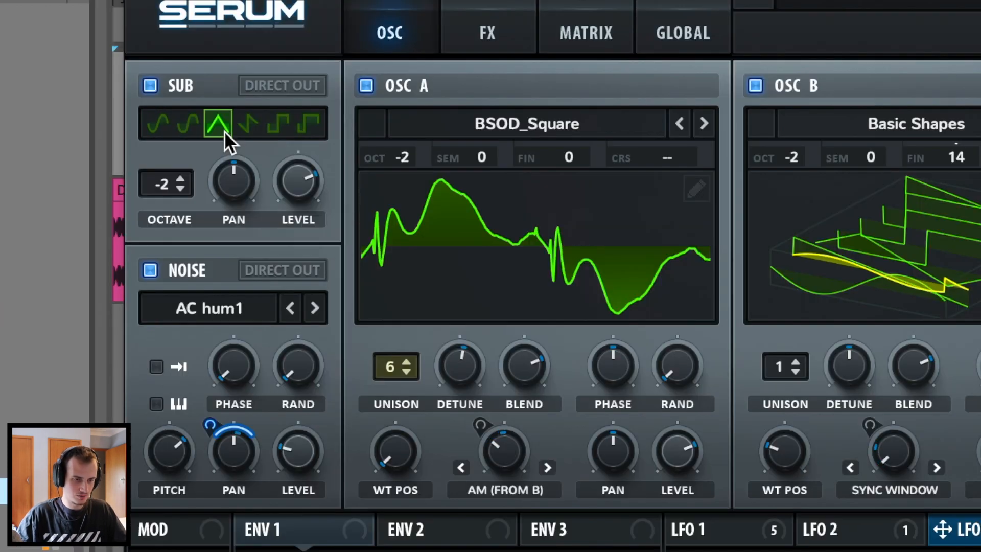
left_click(466, 35)
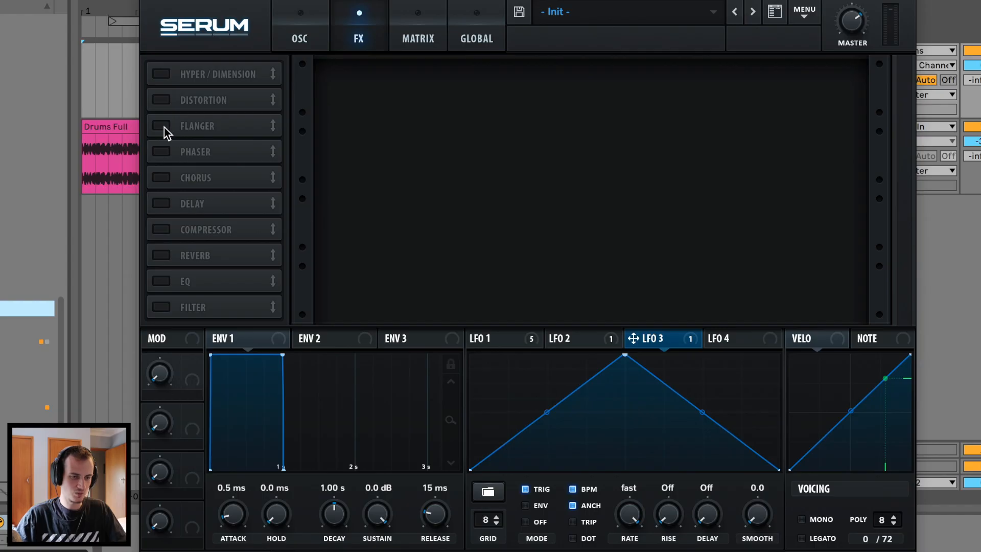
Enable Flanger at 67% mix and Phaser with lower mix, about 23% depth and adjusted frequency.
left_click(296, 137)
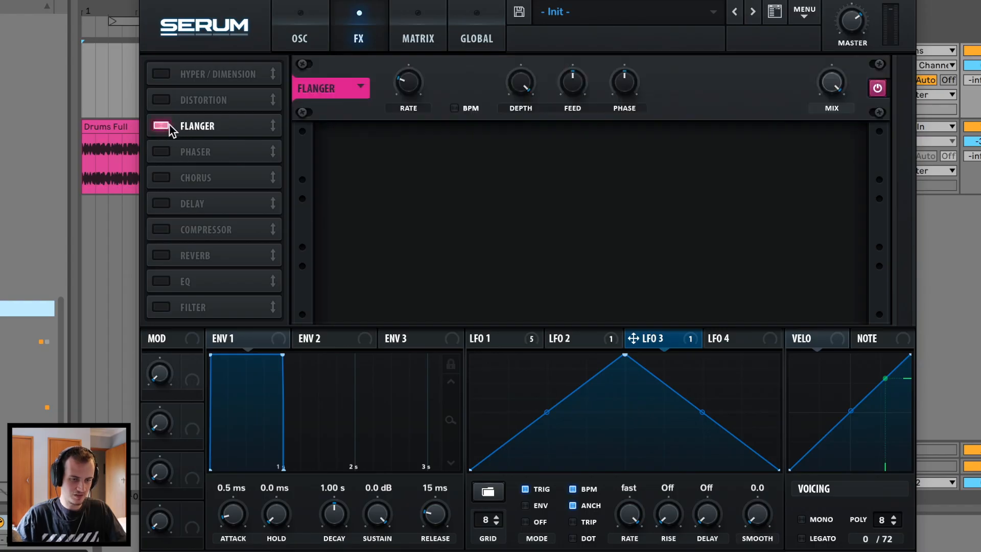
left_click_drag(840, 85, 822, 69)
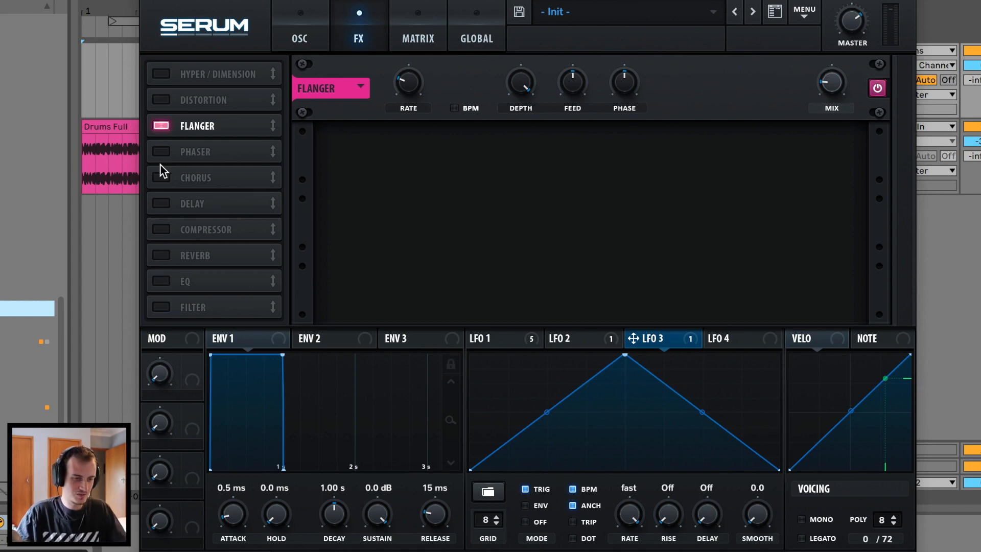
left_click(161, 152)
left_click_drag(832, 144, 829, 153)
left_click_drag(527, 143, 481, 253)
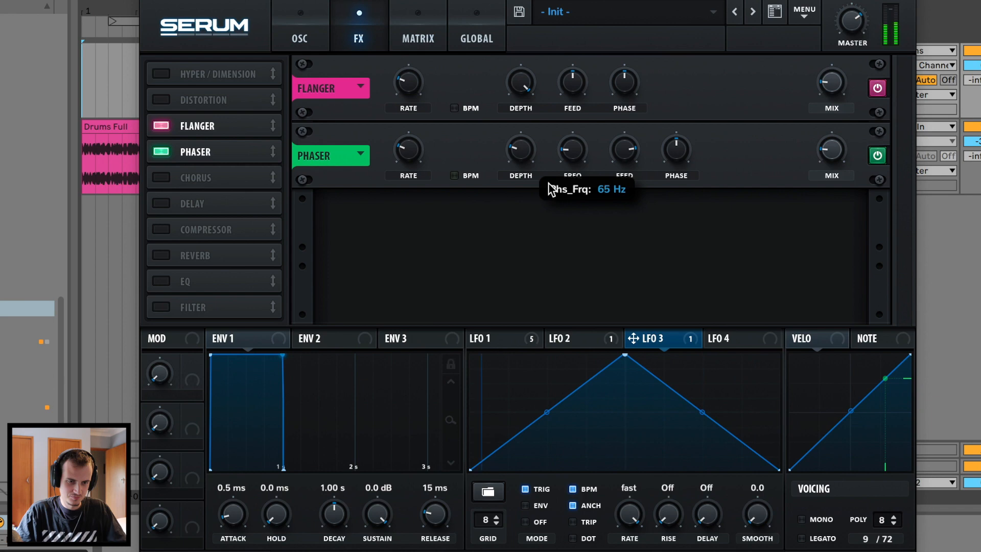
left_click_drag(549, 183, 546, 180)
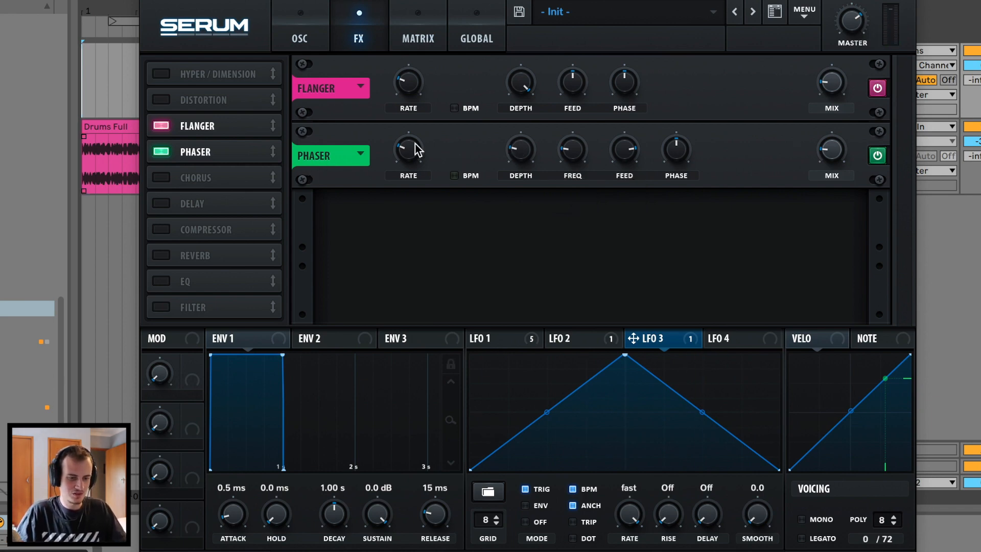
Enable Distortion, place it after the Phaser, and raise its drive to about 74%.
left_click(157, 102)
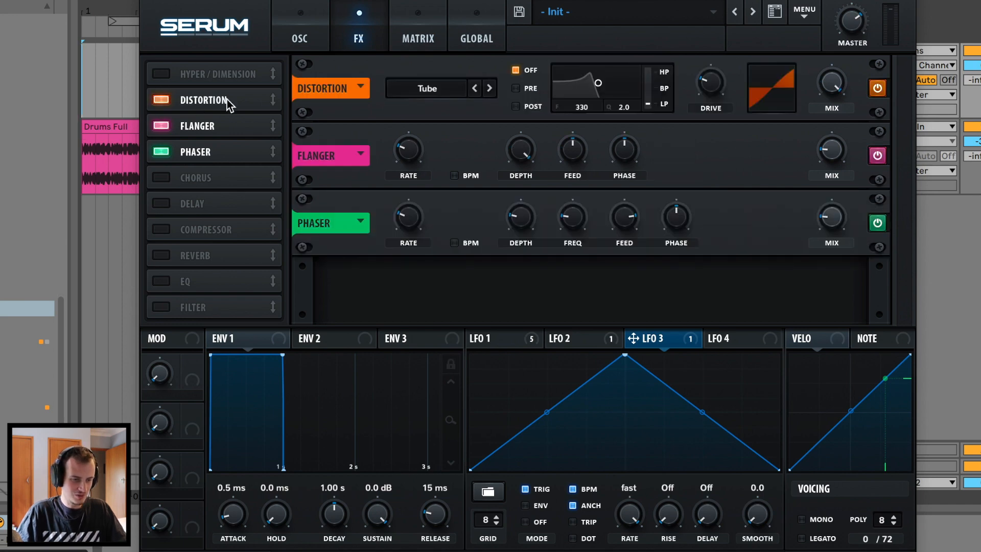
left_click_drag(220, 99, 222, 161)
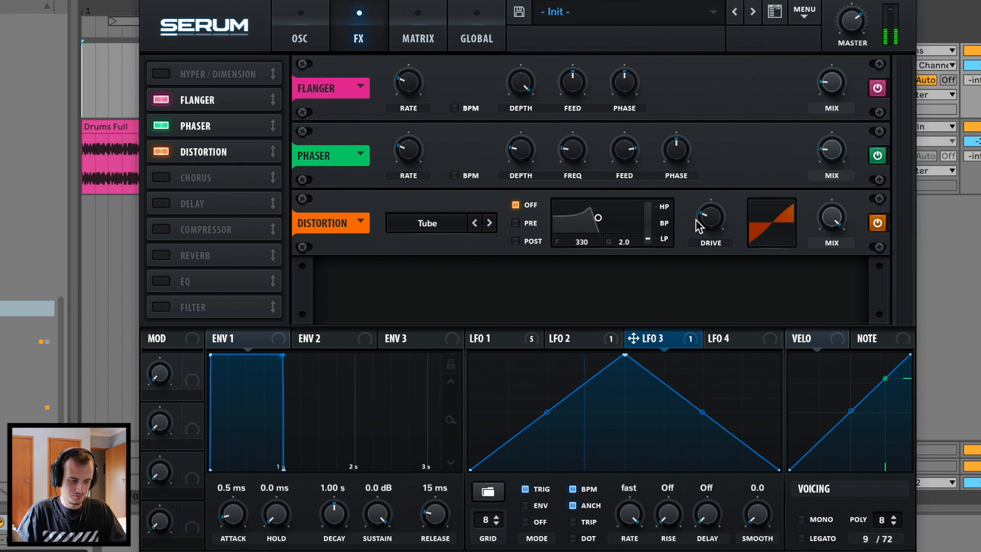
mouse_move(697, 224)
left_click_drag(698, 225, 739, 154)
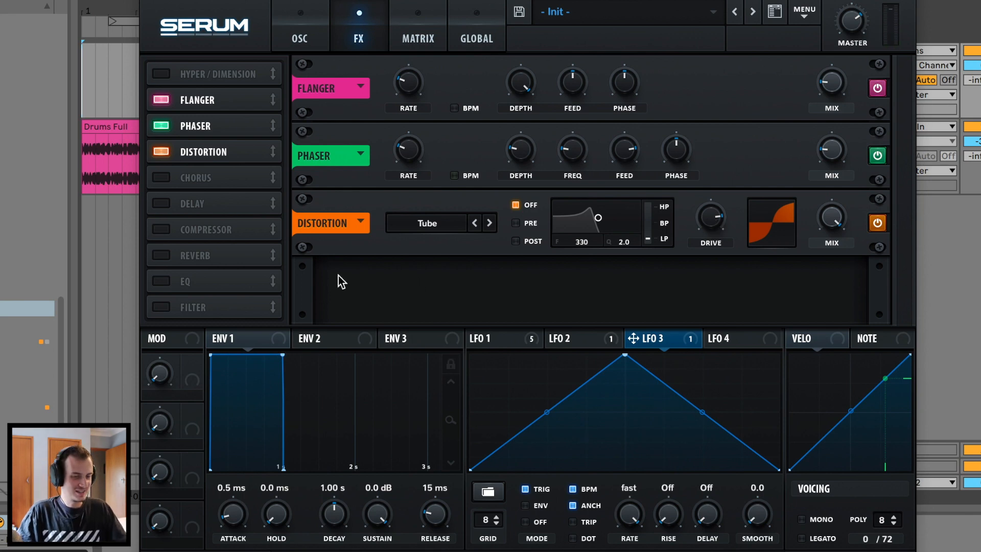
Enable Hyper/Dimension after Distortion with higher rate, 69% detune, unison 7 and 30% mix.
left_click(161, 74)
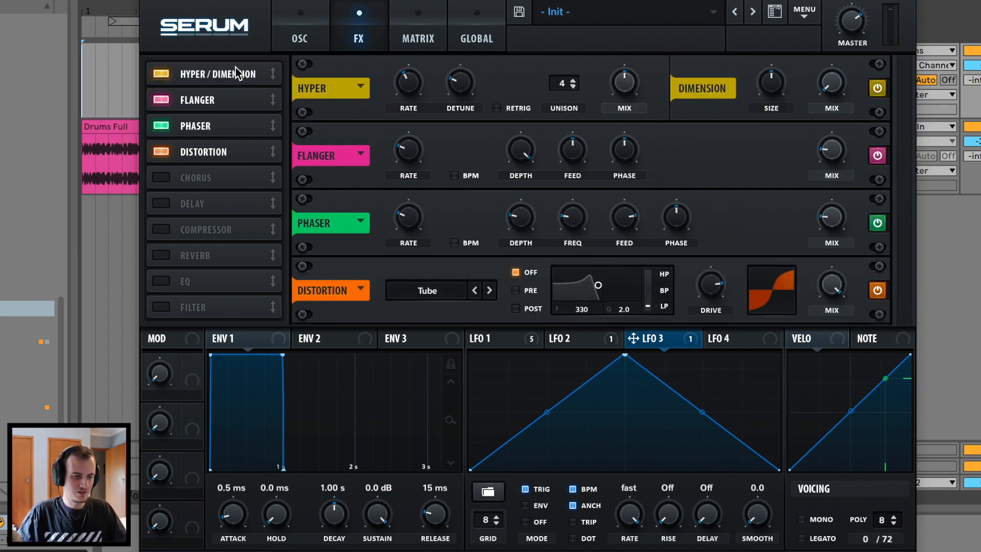
left_click_drag(236, 68, 226, 154)
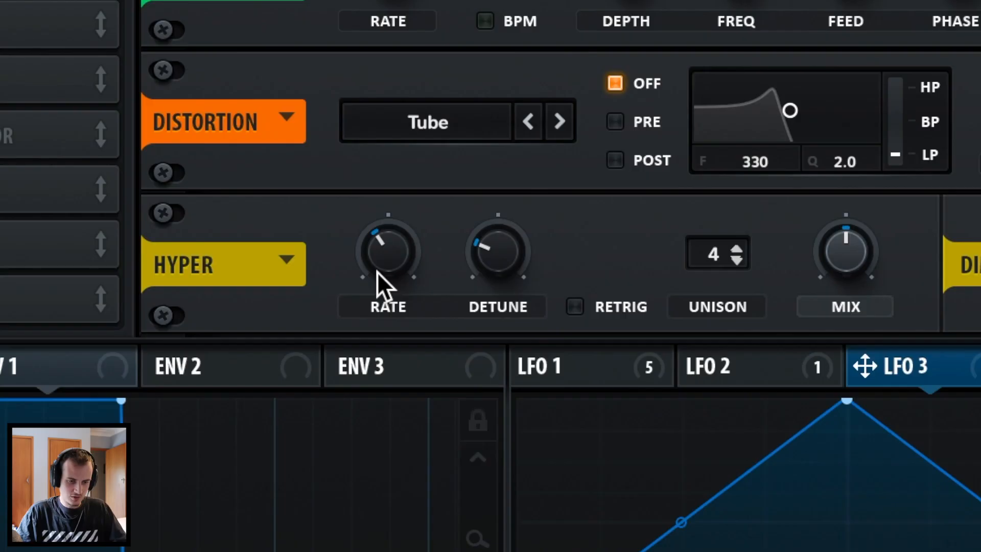
left_click_drag(402, 293, 413, 260)
left_click_drag(502, 245, 571, 129)
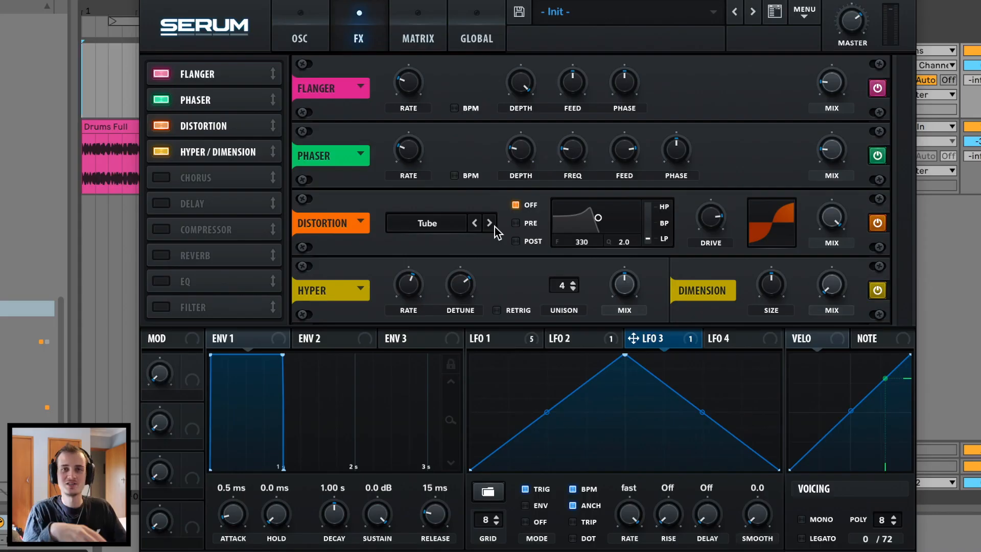
left_click(572, 282)
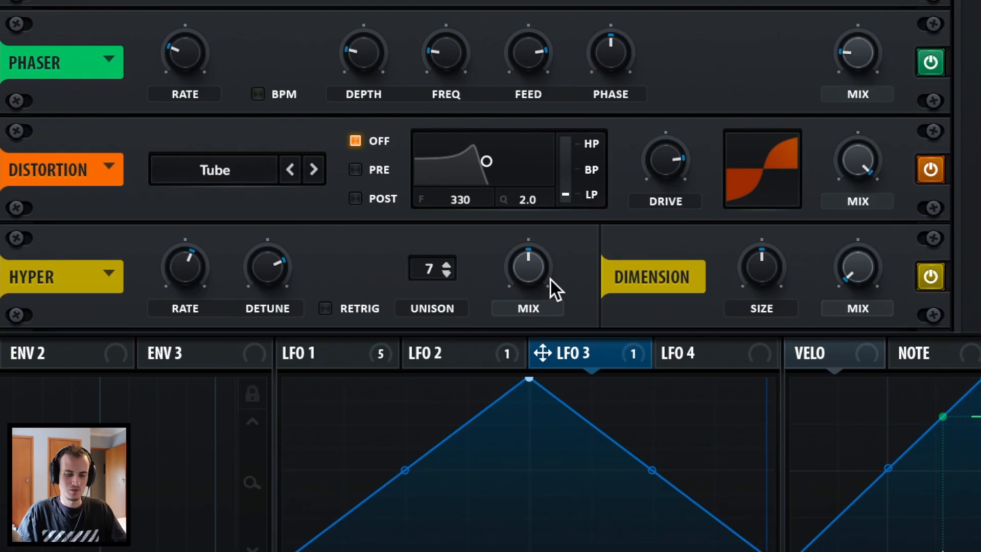
left_click_drag(526, 261, 498, 320)
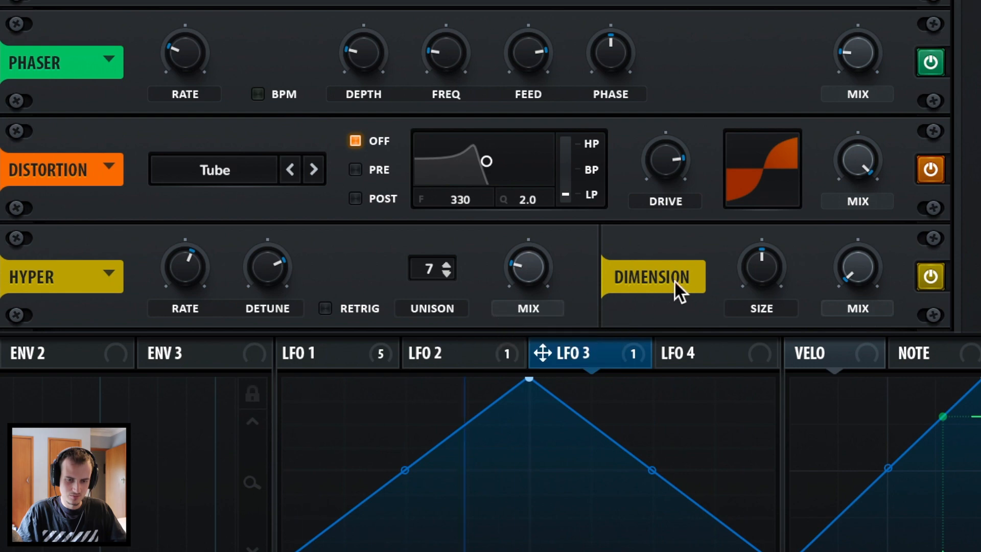
Set the Dimension size to about 14% and its mix to 15%.
left_click_drag(780, 259, 746, 345)
left_click_drag(845, 284, 860, 219)
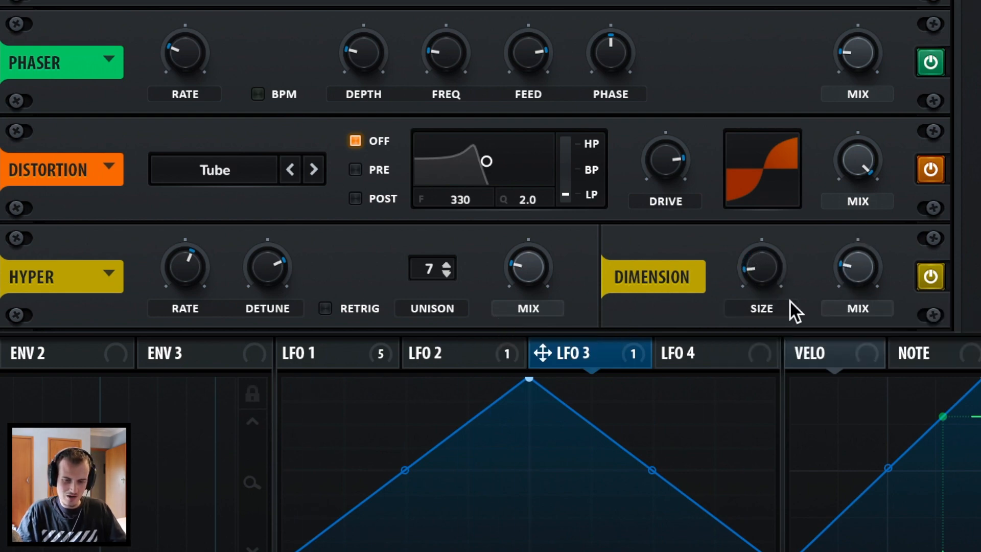
left_click_drag(857, 277, 853, 289)
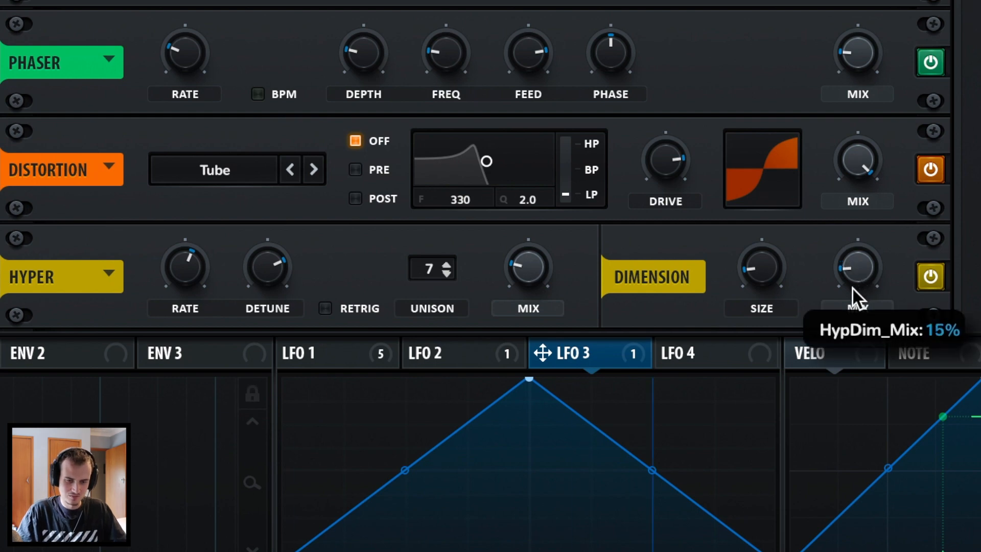
left_click_drag(772, 268, 771, 268)
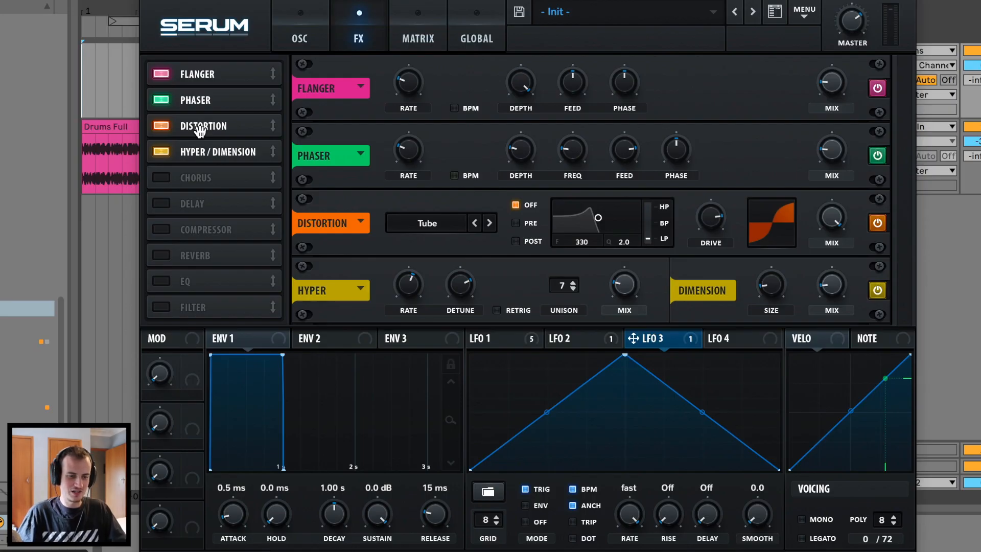
Enable the Compressor in multiband mode with about 9.8 dB of gain.
left_click(159, 228)
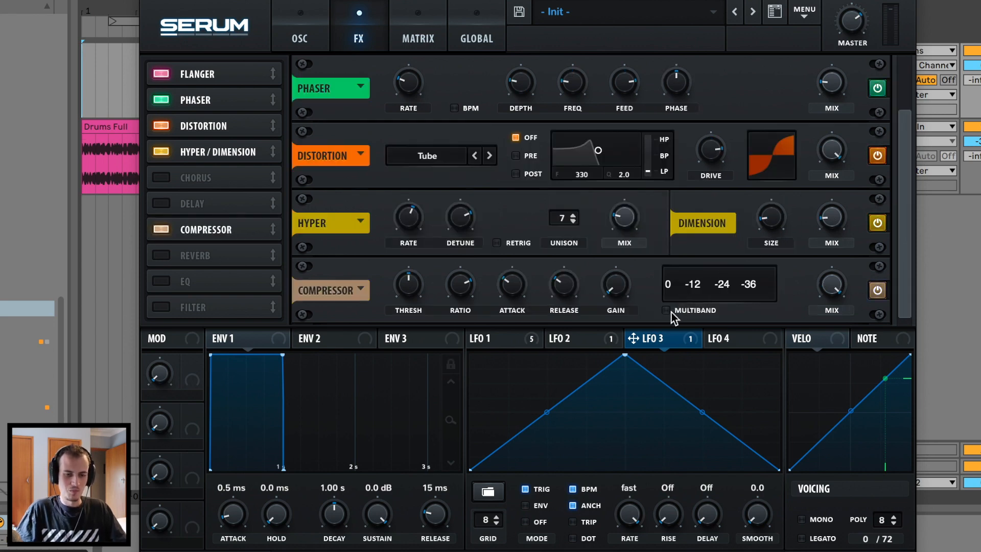
left_click(671, 312)
left_click_drag(609, 290, 624, 251)
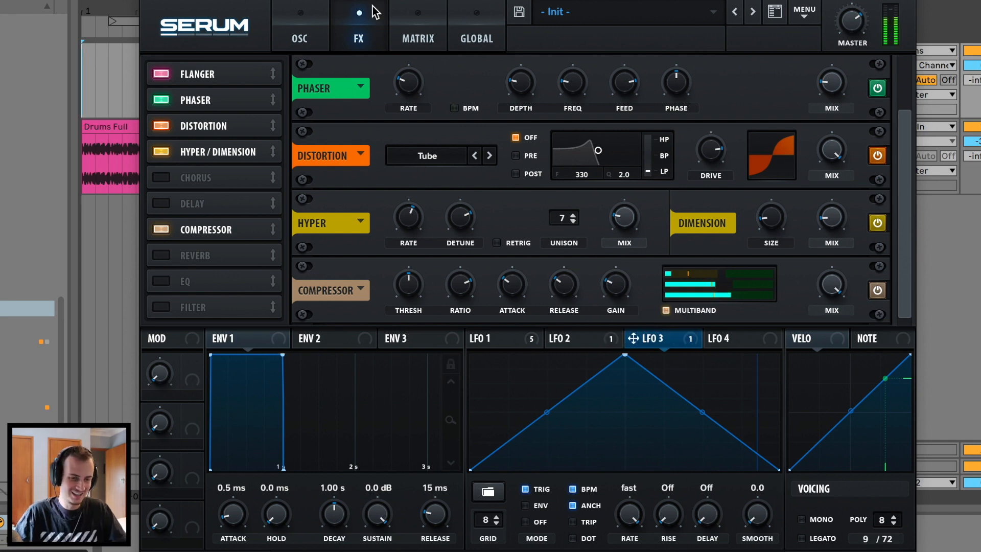
Turn the noise level down to 8% on the oscillator page.
left_click(301, 13)
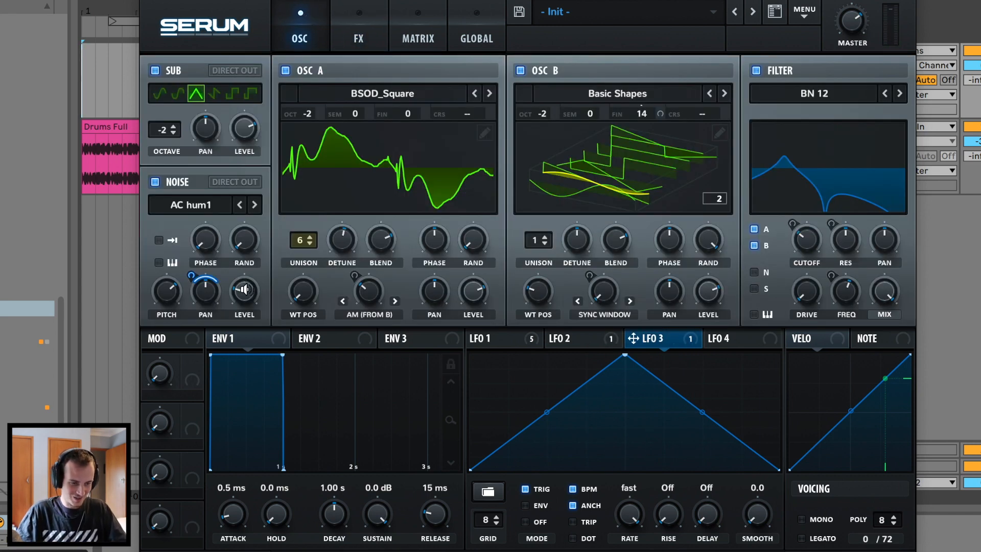
left_click_drag(245, 294, 246, 317)
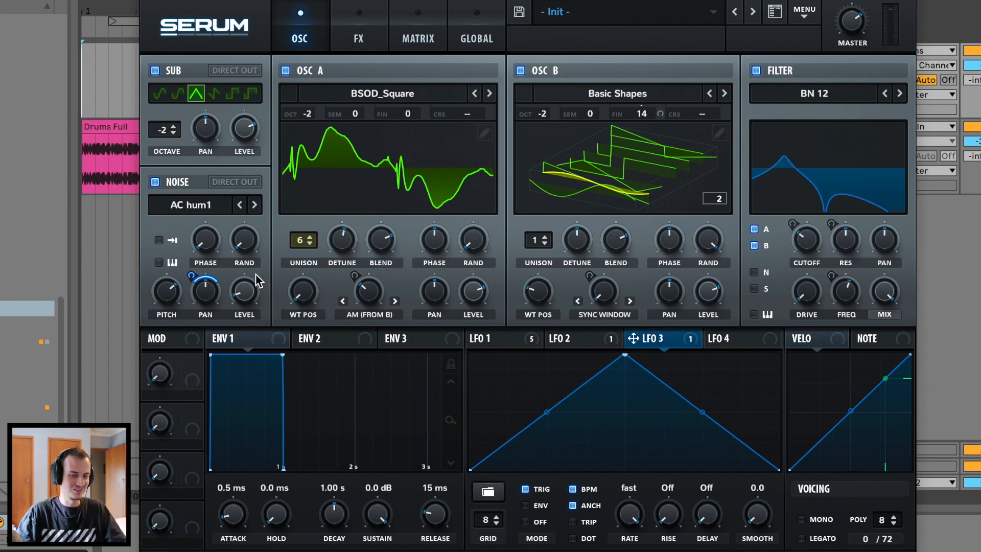
left_click(344, 39)
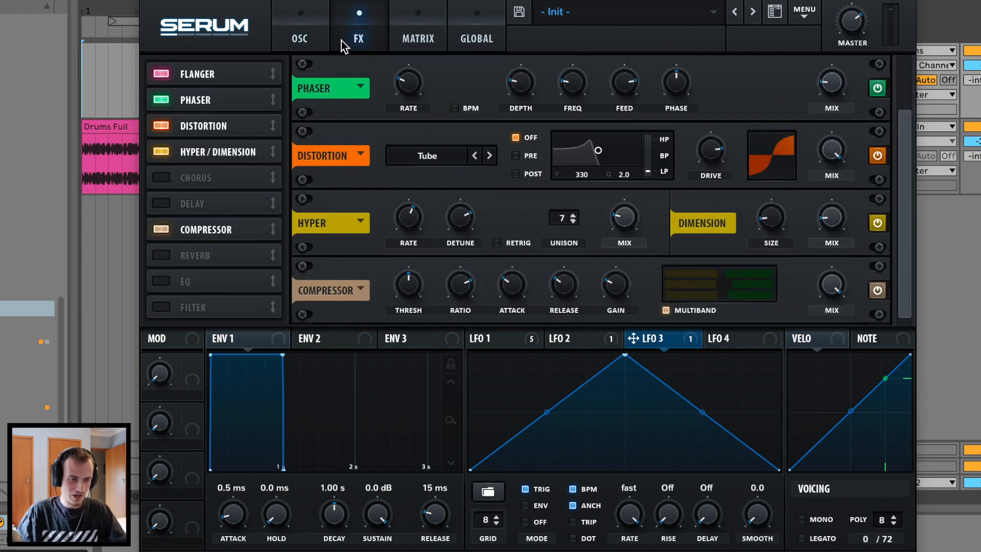
left_click(300, 38)
left_click_drag(242, 290, 242, 293)
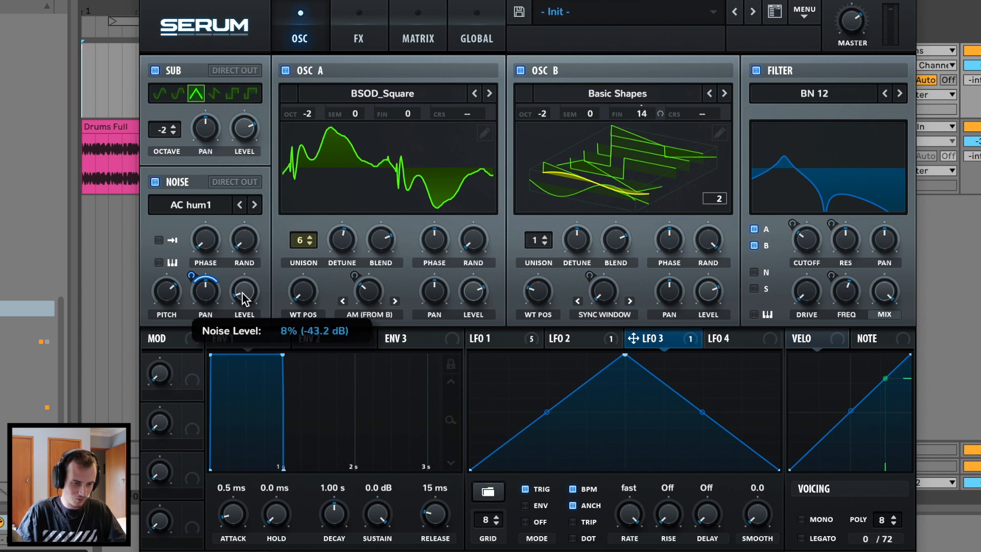
left_click(358, 38)
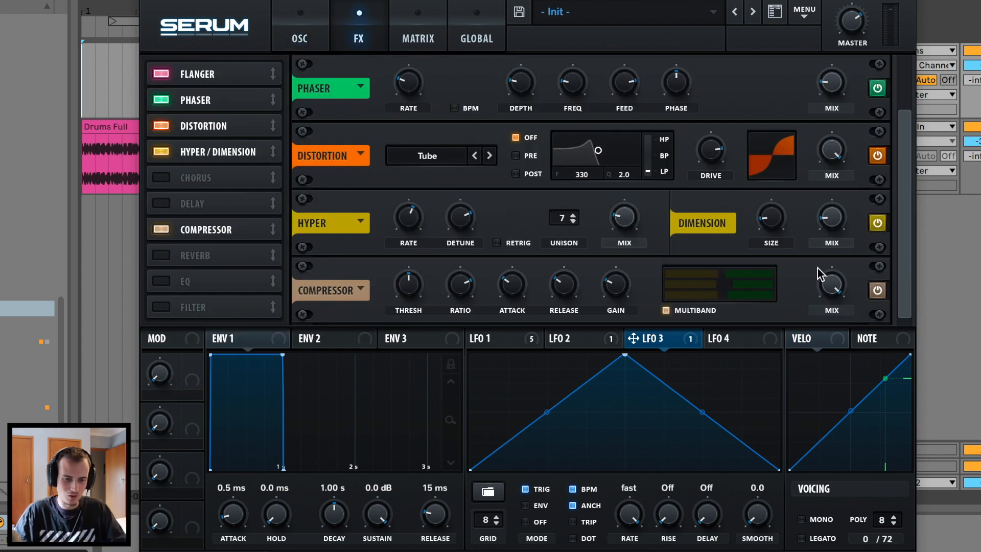
left_click(329, 32)
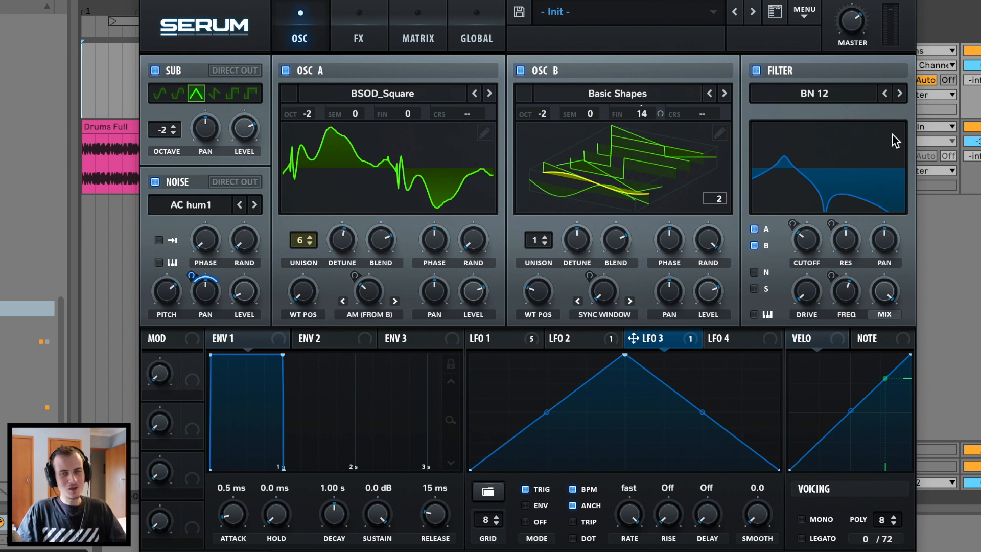
left_click(337, 31)
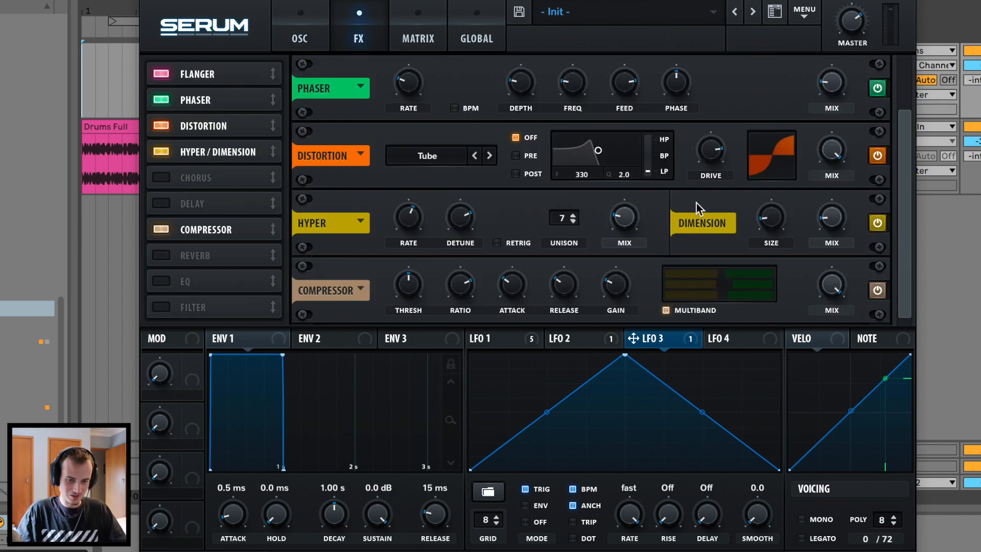
Set the multiband compressor's high band to 113% and stop playback.
left_click_drag(729, 276, 735, 274)
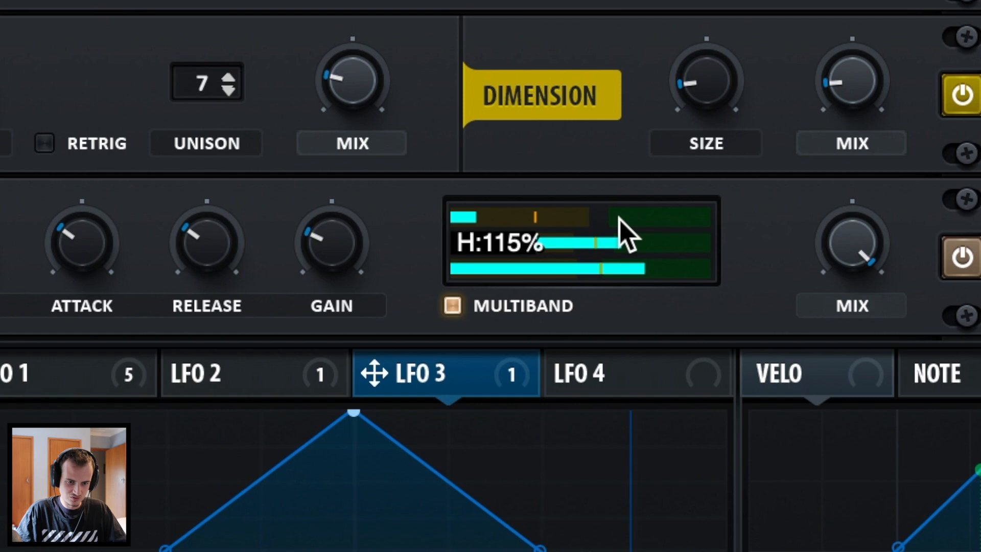
left_click_drag(619, 219, 614, 218)
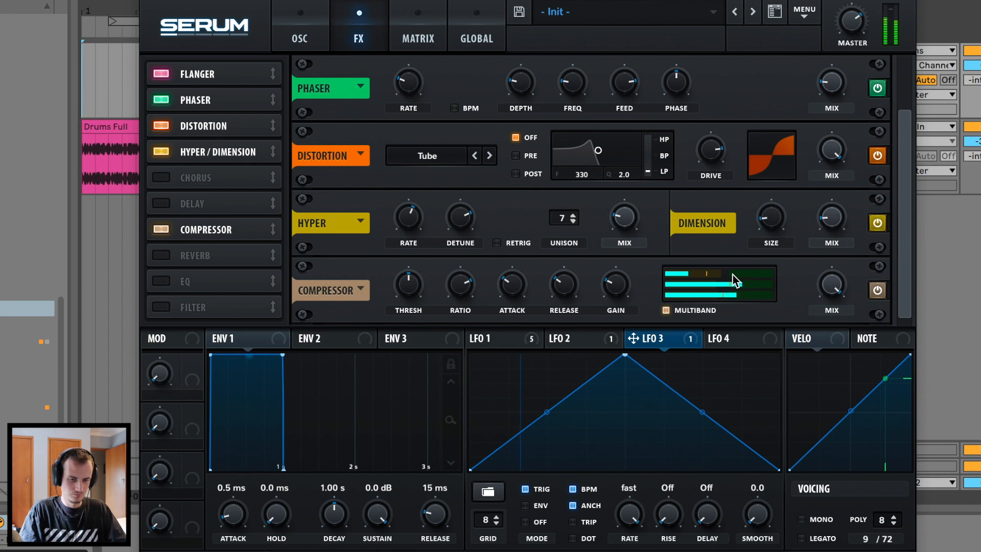
key("space")
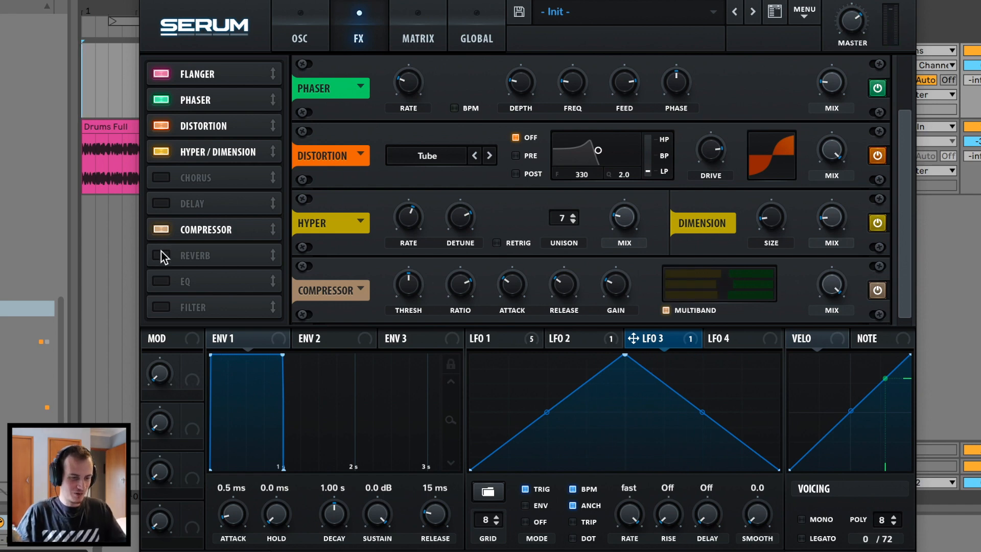
Switch on the Hall reverb with size at about 26% and high cut at 26%.
left_click(161, 254)
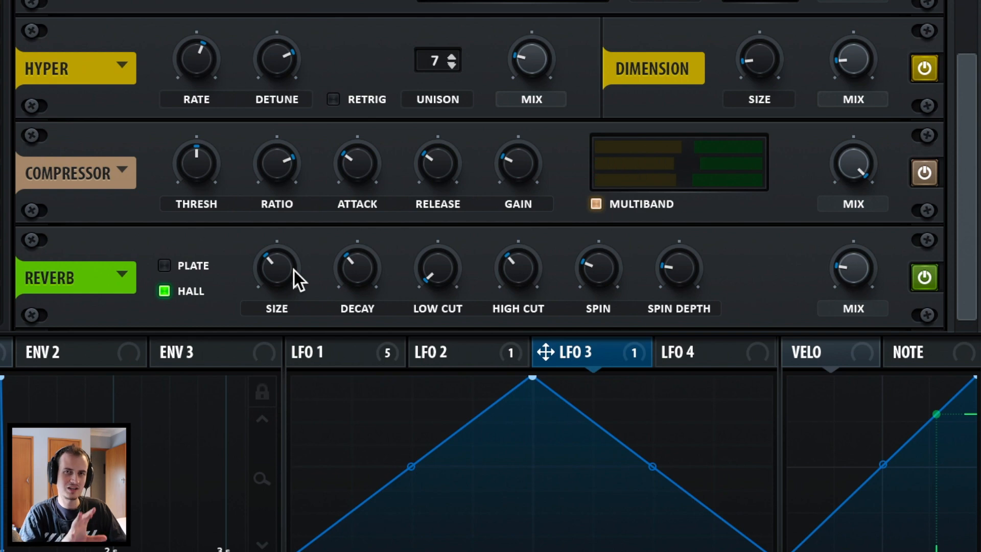
left_click_drag(294, 271, 285, 293)
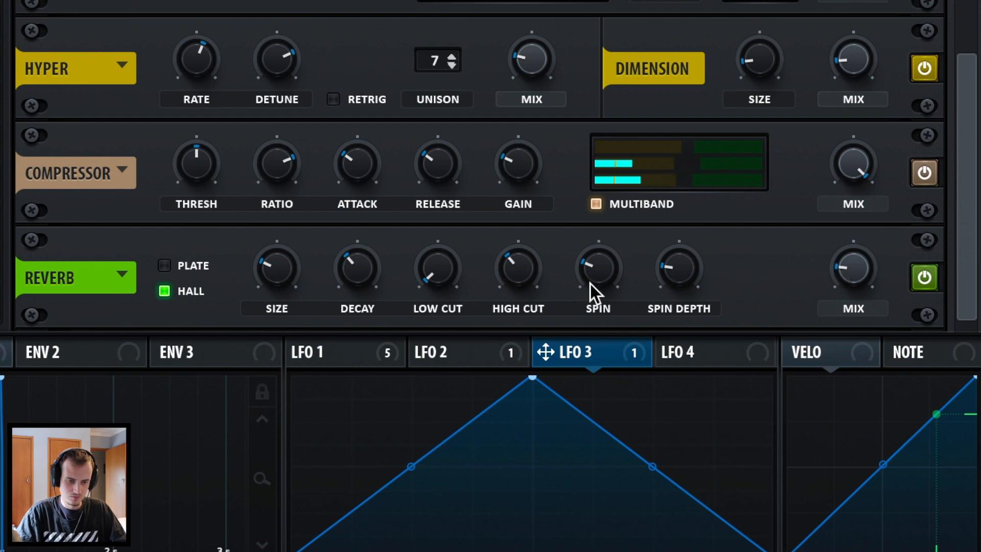
left_click_drag(519, 270, 492, 480)
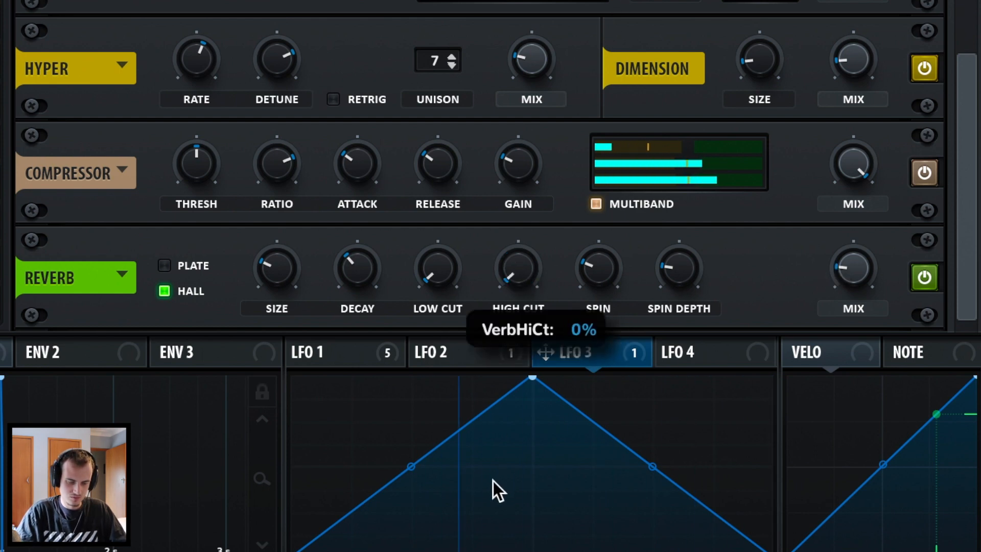
left_click_drag(508, 271, 513, 204)
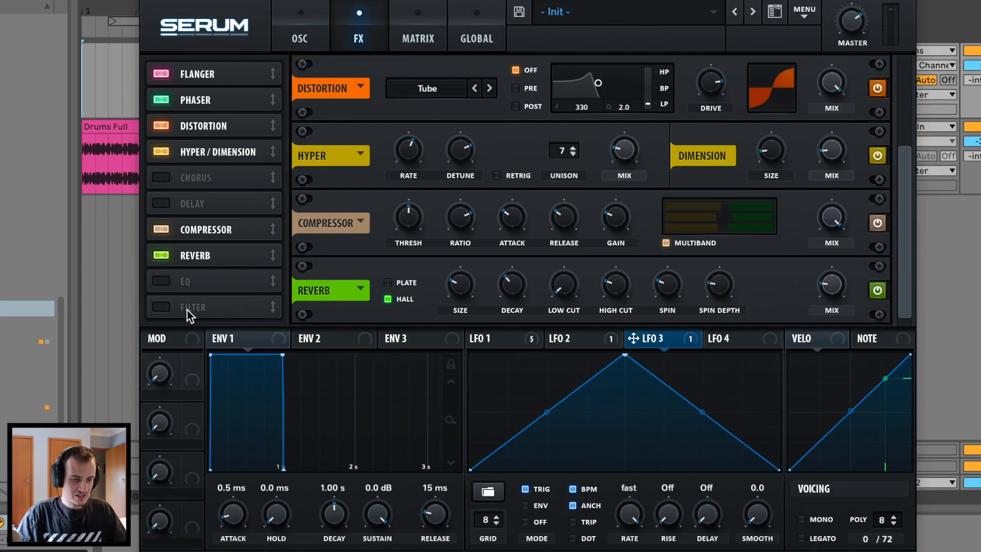
left_click(159, 307)
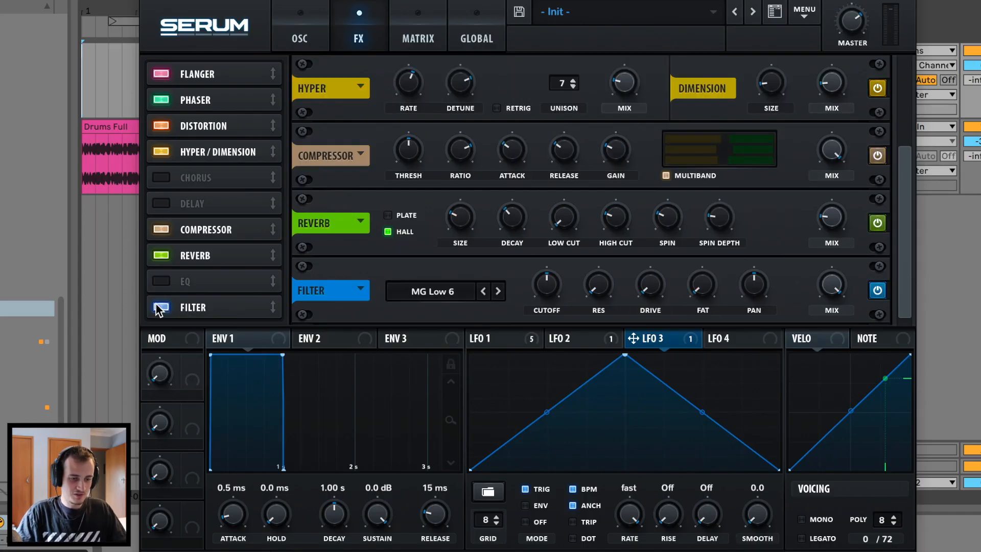
left_click(495, 293)
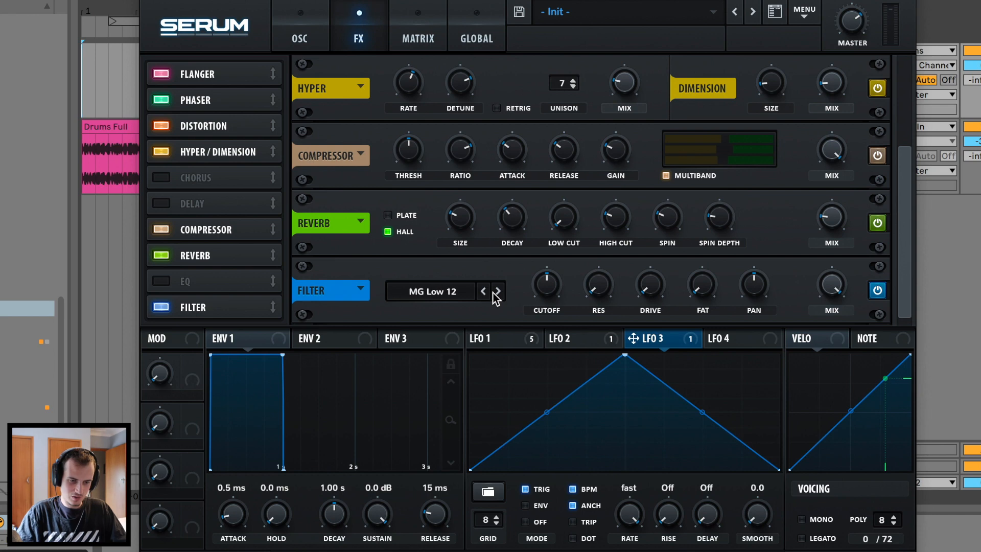
left_click_drag(542, 295, 569, 151)
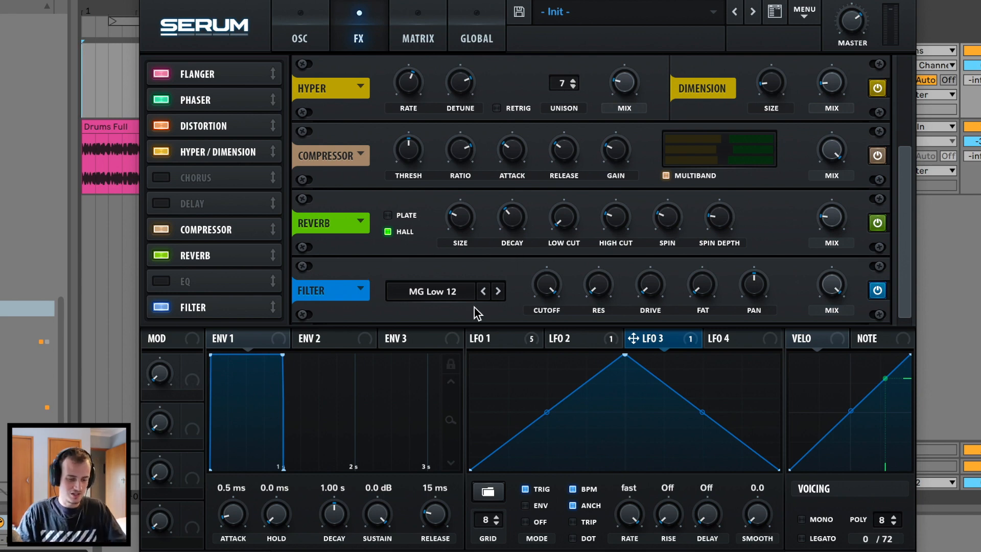
left_click_drag(551, 283, 534, 377)
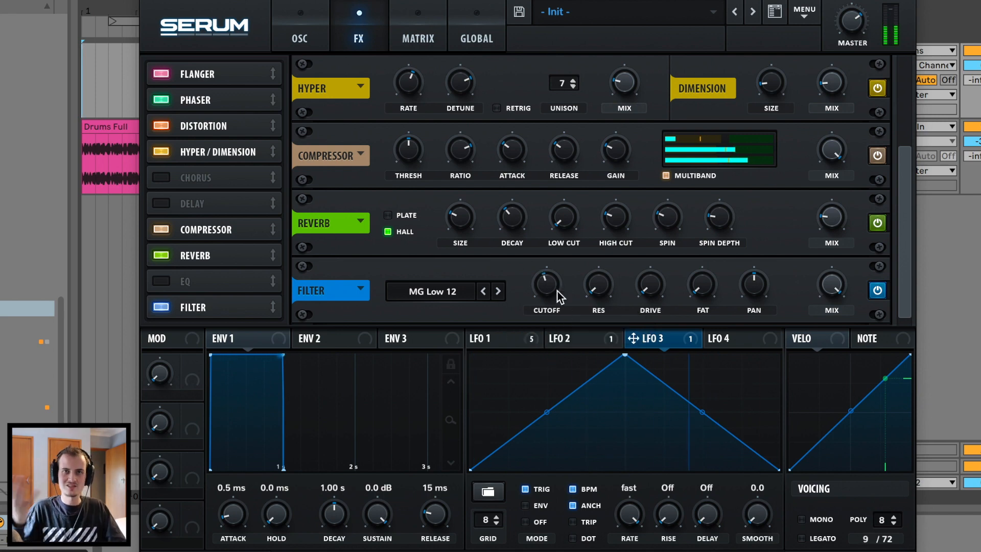
left_click_drag(556, 292, 559, 264)
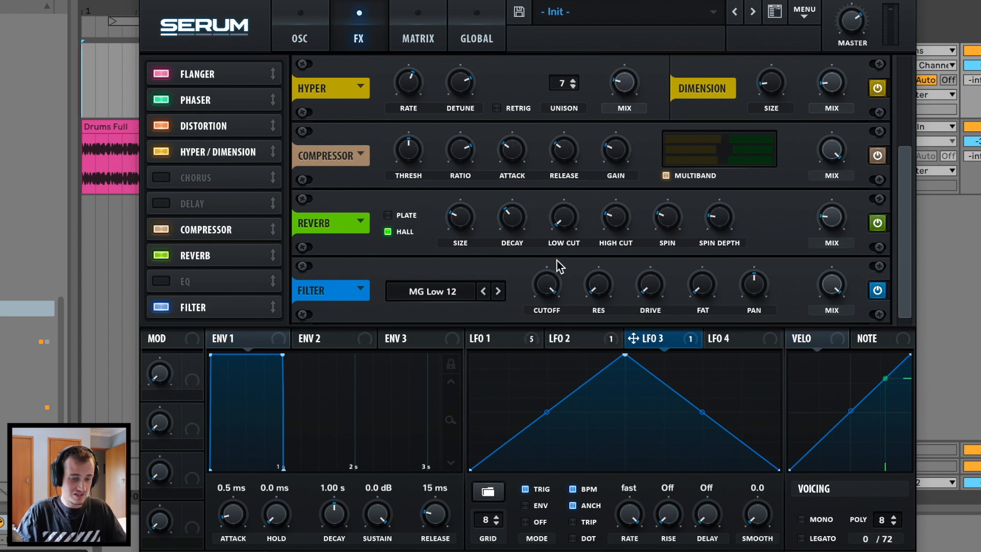
left_click(161, 309)
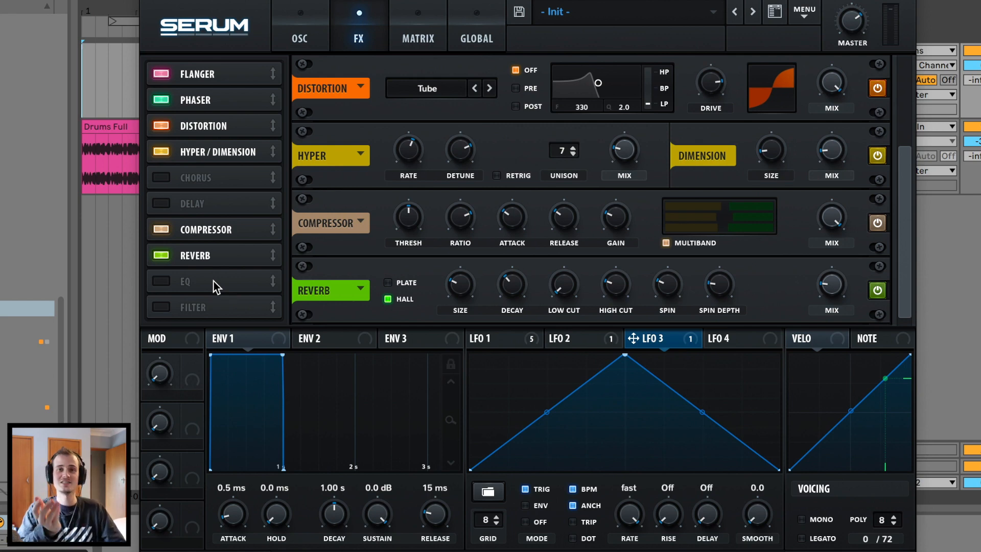
Turn on mono voicing with legato and set the portamento glide to about 9 ms.
left_click(317, 46)
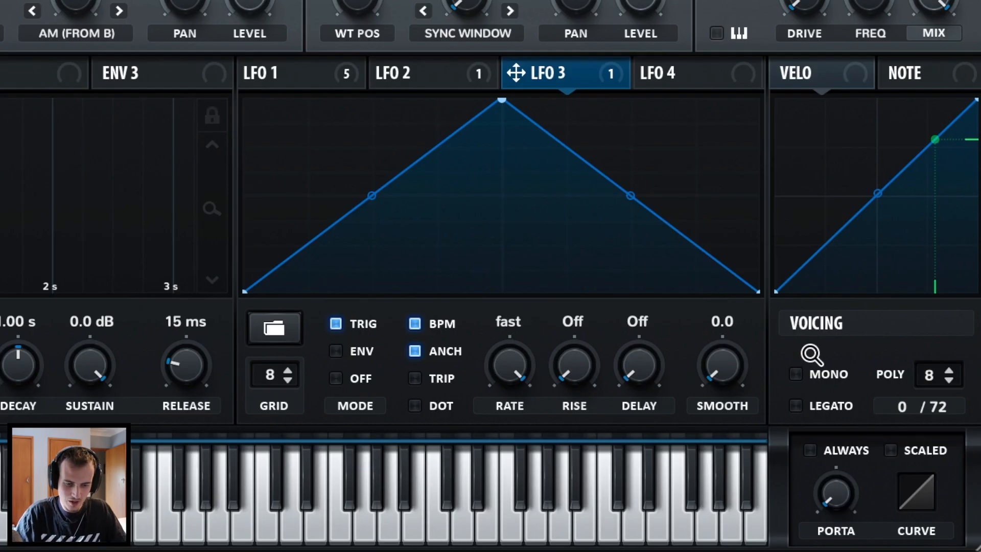
left_click(801, 519)
left_click_drag(851, 519, 856, 458)
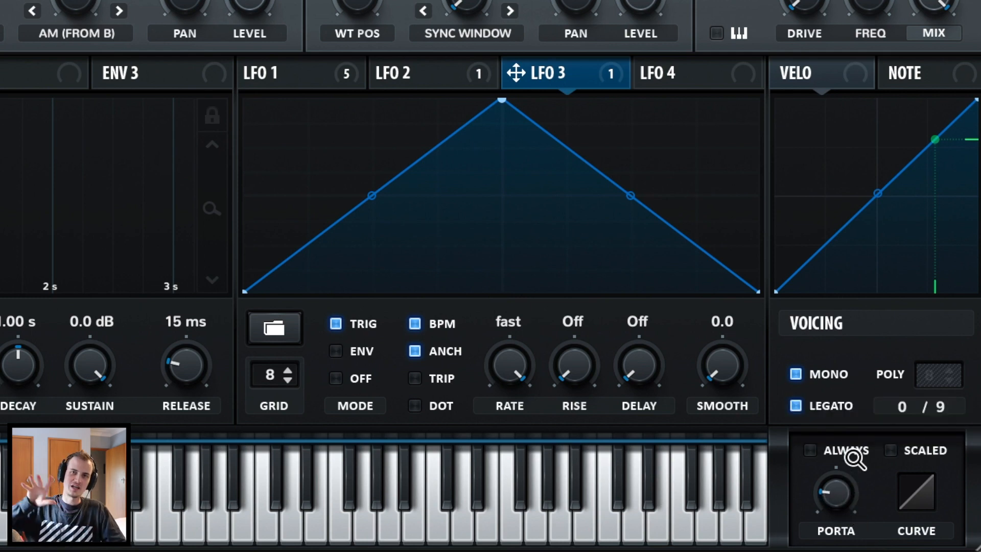
left_click(796, 374)
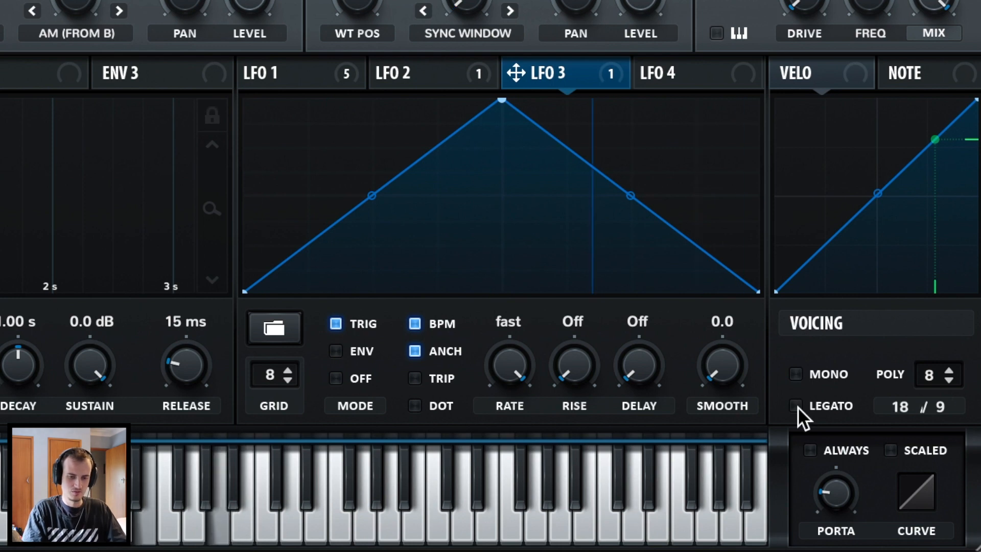
left_click(798, 376)
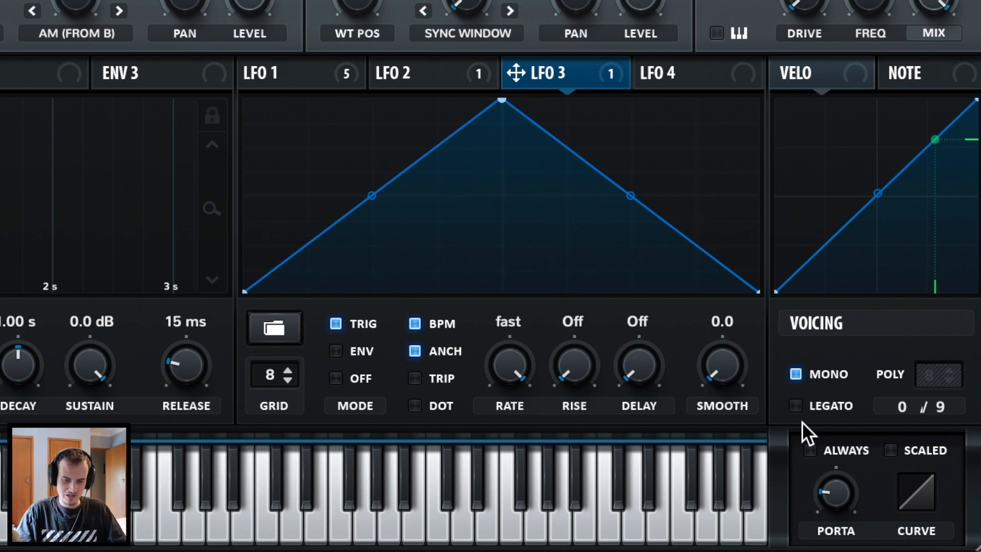
left_click_drag(836, 486, 896, 377)
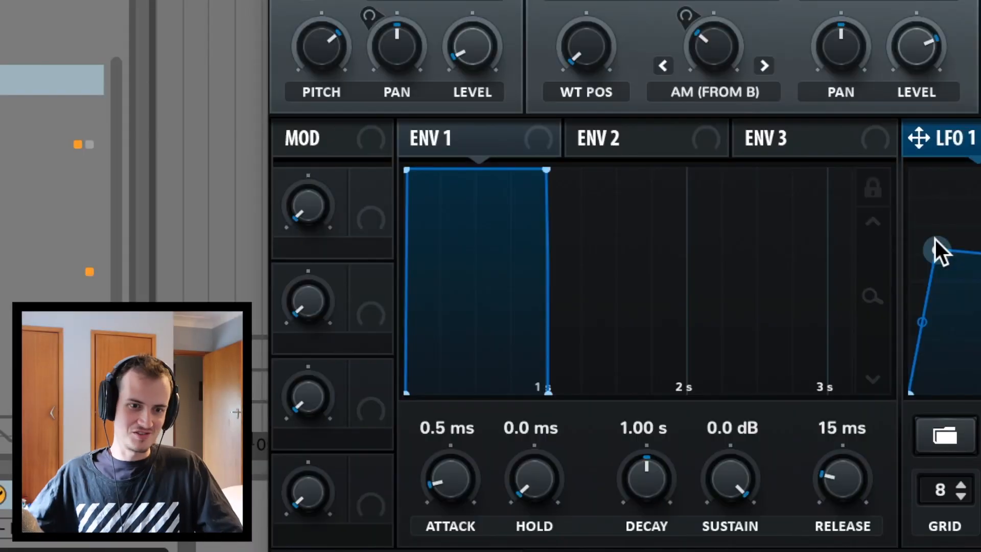
Lift LFO 1's start point to the top, end point to mid-height, and set resonance to 24%.
left_click_drag(483, 396, 492, 463)
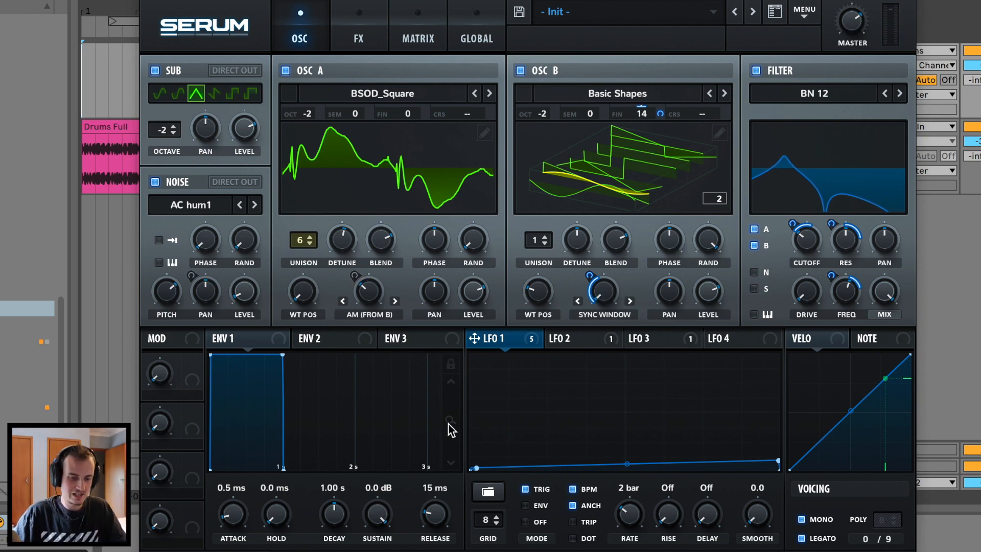
left_click_drag(478, 468, 489, 372)
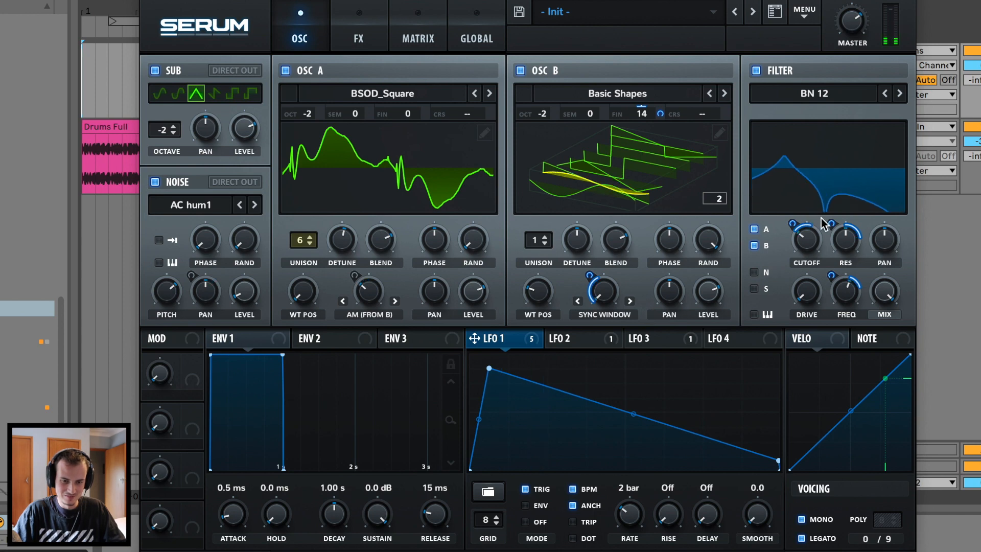
left_click_drag(829, 220, 829, 233)
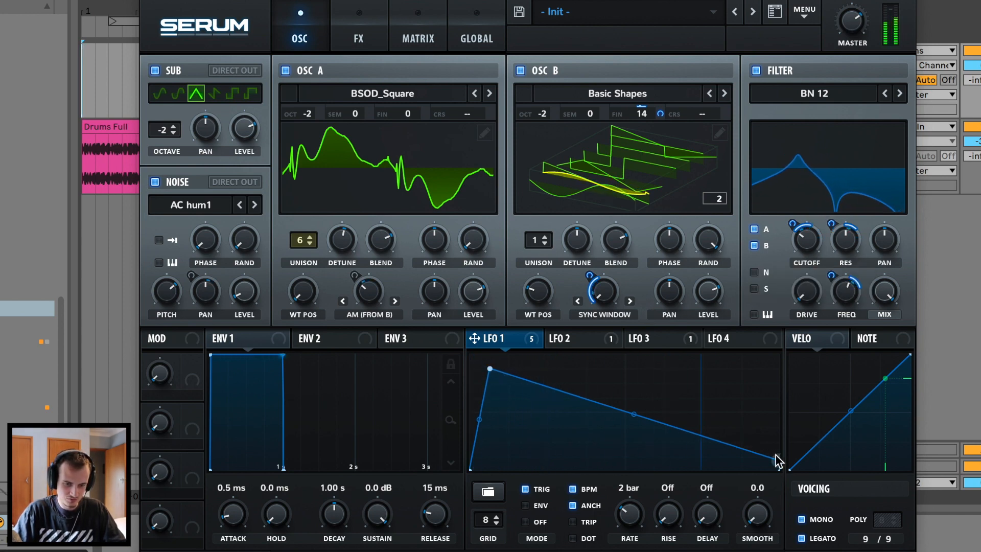
left_click_drag(778, 460, 771, 414)
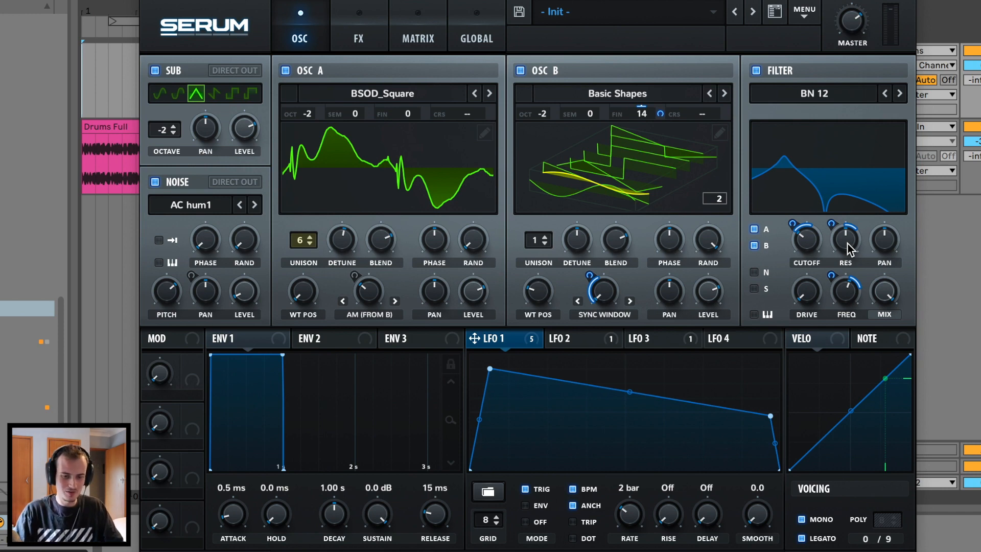
left_click_drag(848, 244, 839, 289)
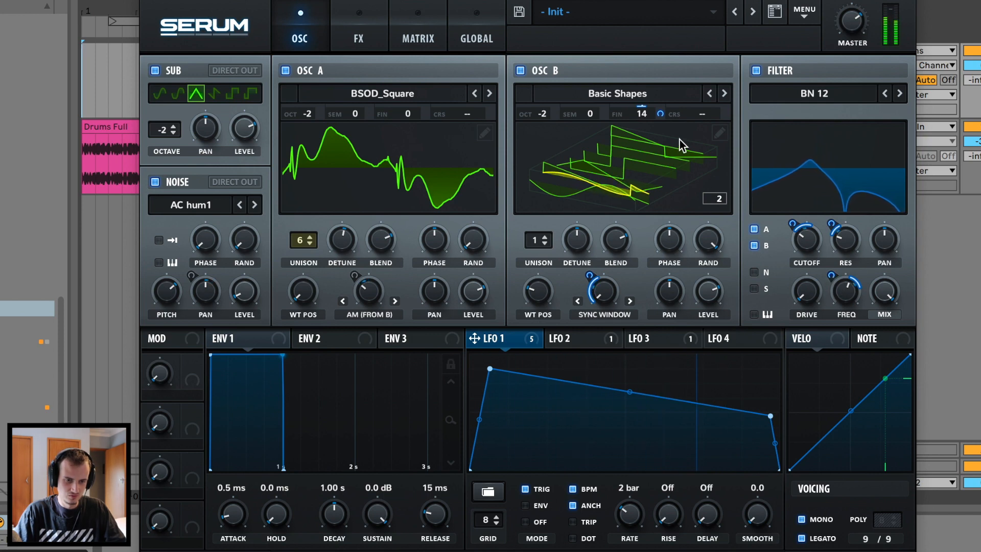
Redraw LFO 1 as a quick peak with an exponential decay and a high arched midpoint.
mouse_move(771, 416)
left_mouse_down()
mouse_move(782, 360)
mouse_move(773, 405)
mouse_move(739, 470)
left_mouse_up()
double_click(487, 373)
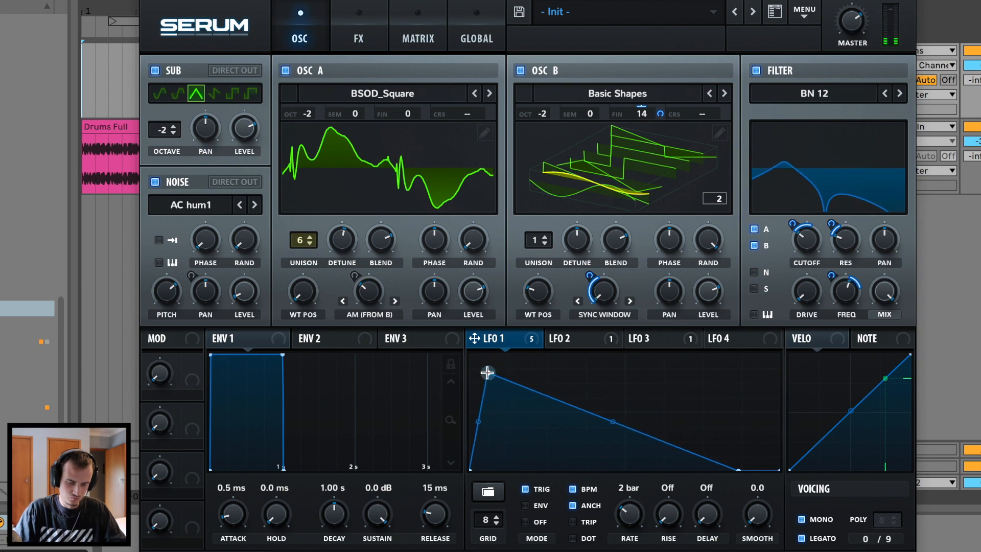
left_click_drag(612, 422, 593, 467)
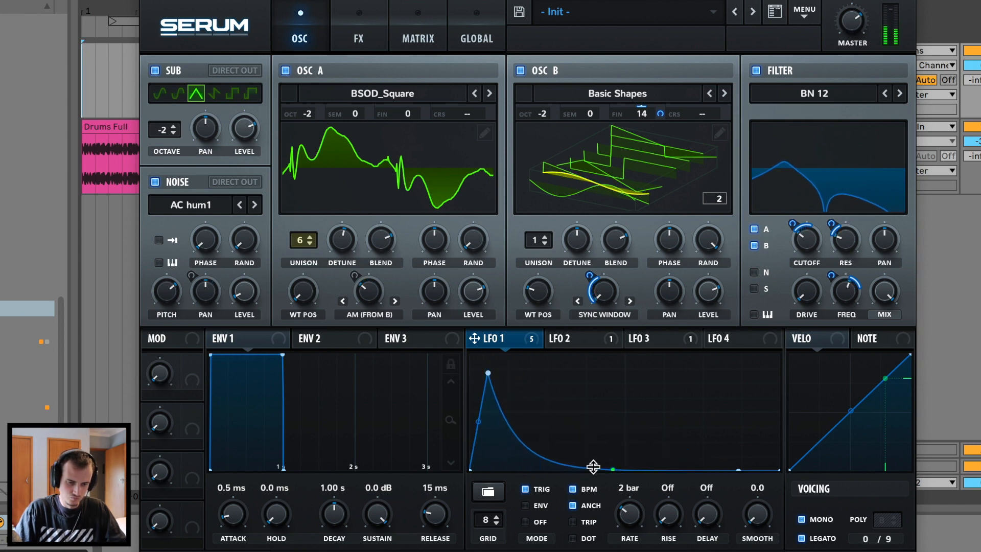
left_click_drag(488, 373, 483, 392)
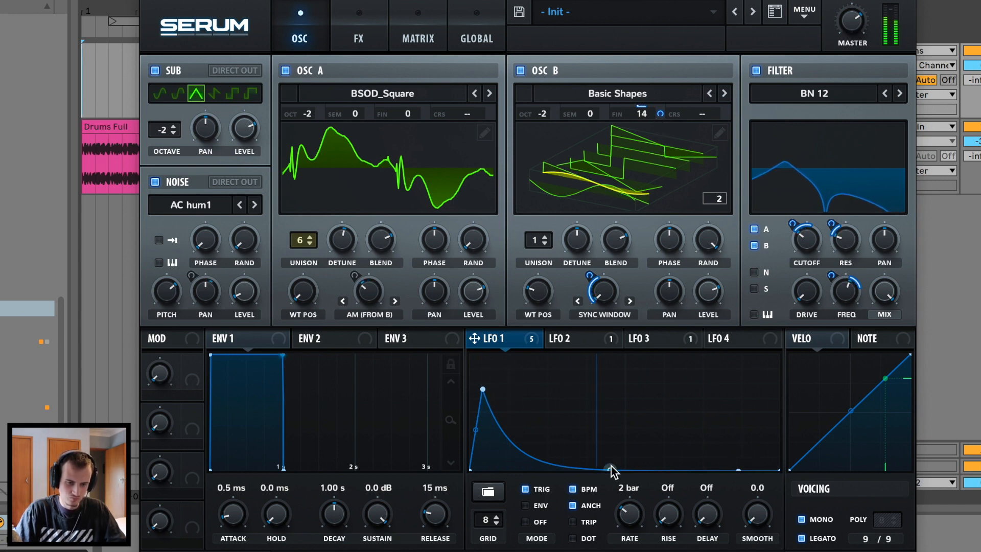
double_click(625, 465)
left_click_drag(741, 469, 797, 430)
left_click_drag(624, 465, 584, 459)
left_click_drag(683, 448, 683, 458)
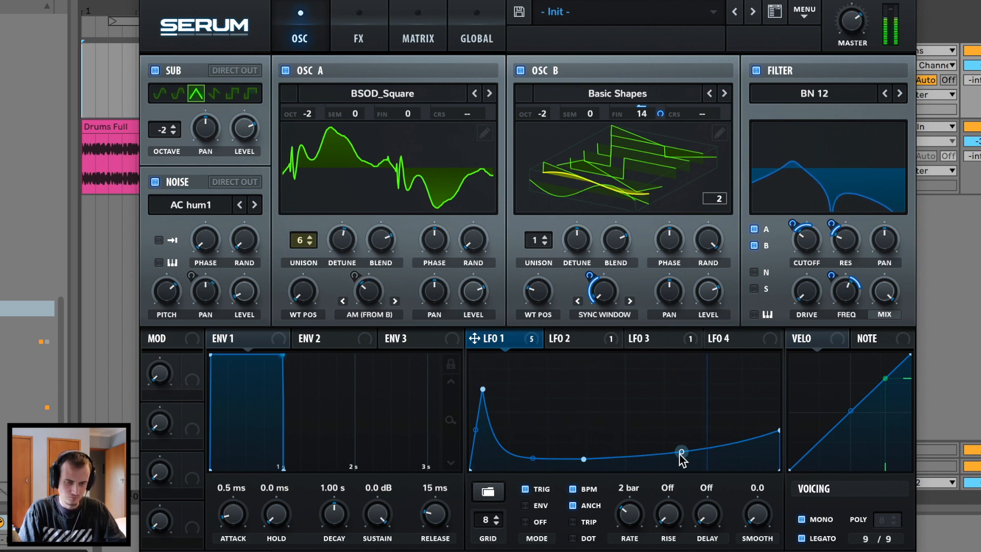
left_click_drag(583, 459, 593, 377)
Set LFO 1's resonance modulation to -14 and add LFO 1 modulation to filter frequency.
mouse_move(806, 240)
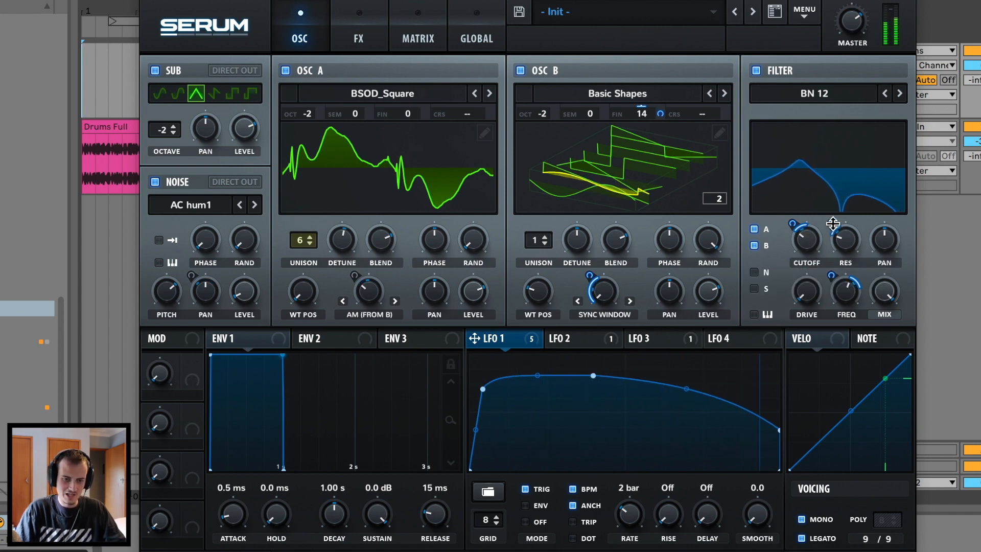
mouse_move(833, 223)
left_mouse_down()
mouse_move(854, 144)
mouse_move(829, 254)
mouse_move(831, 240)
left_mouse_up()
left_click_drag(843, 290, 836, 317)
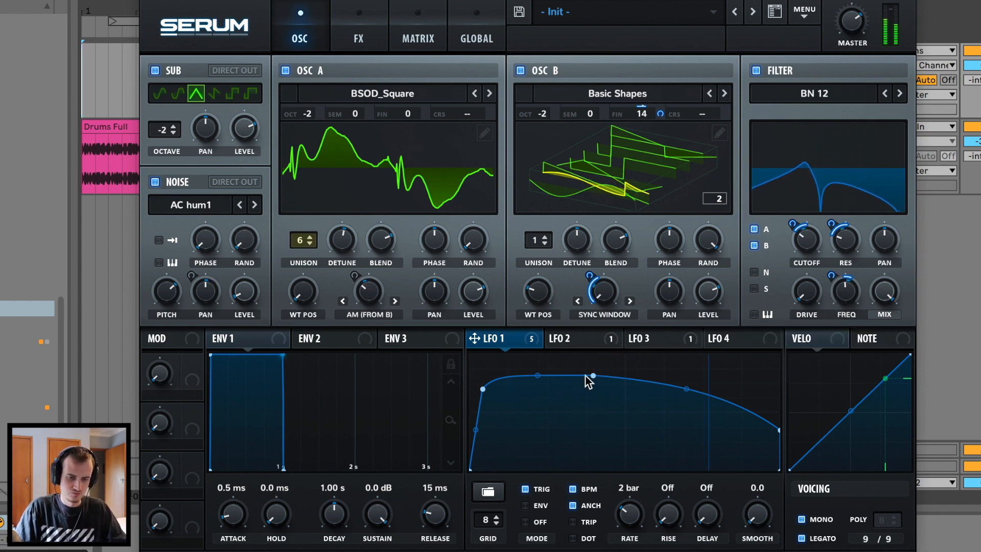
Rework LFO 1 into a high plateau that falls to zero by the cycle's end.
left_click_drag(586, 376, 610, 484)
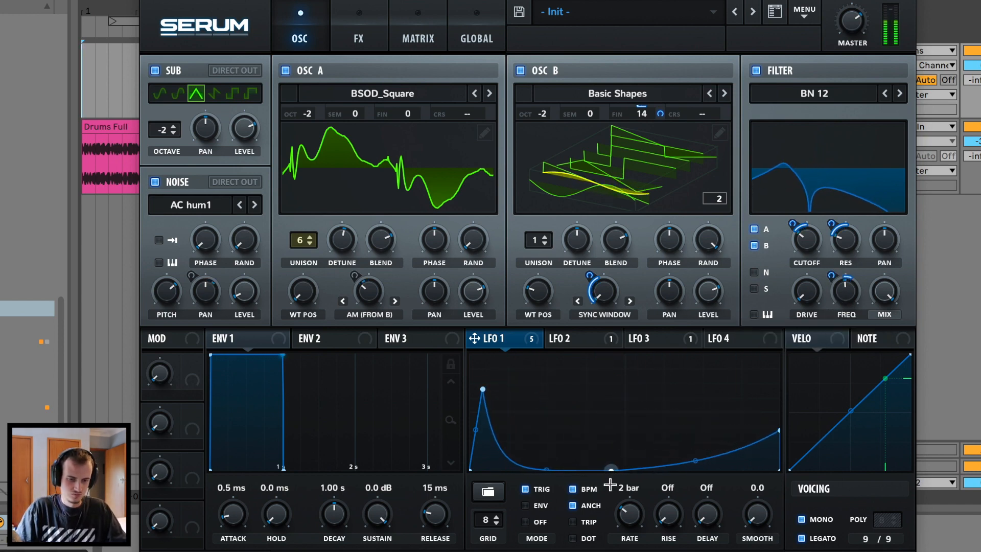
left_click_drag(780, 430, 779, 469)
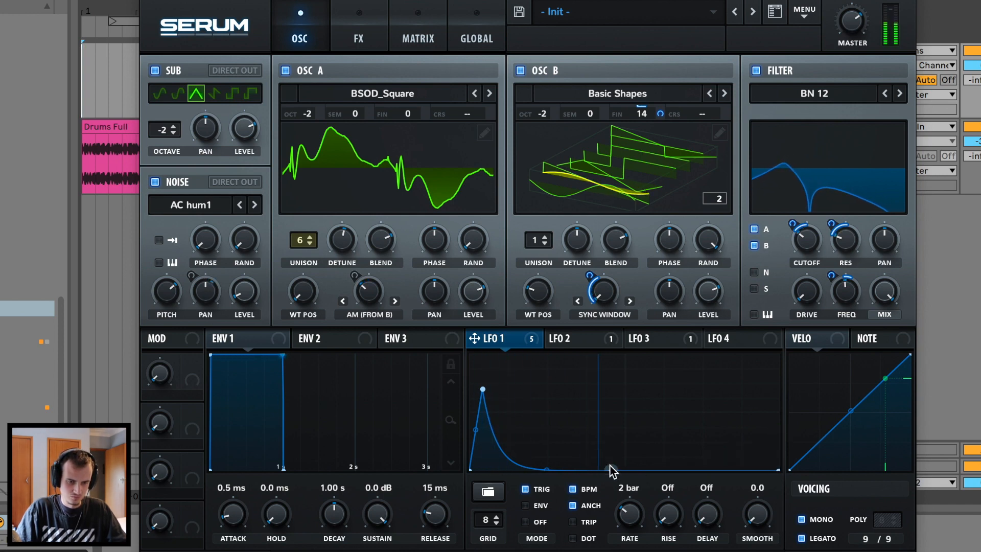
left_click_drag(610, 465, 631, 390)
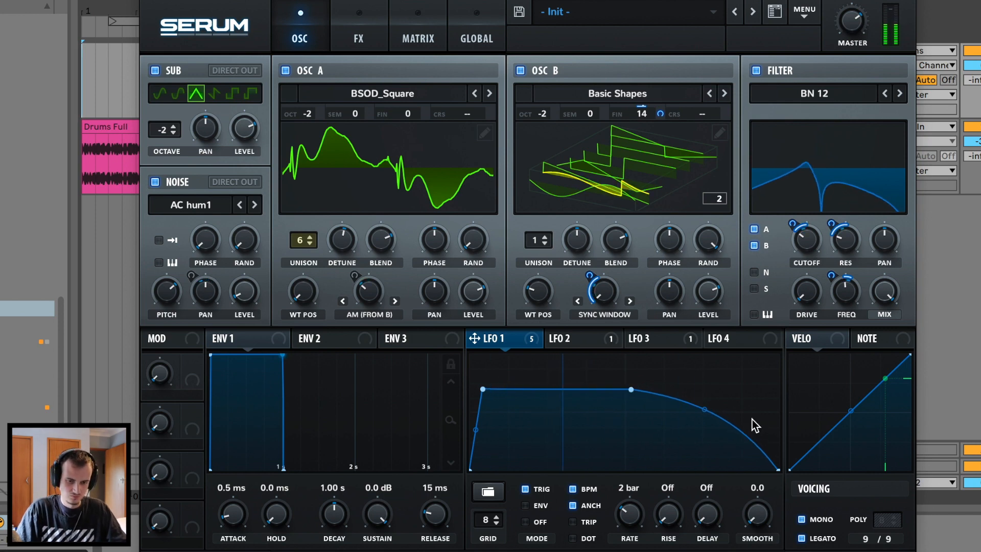
left_click_drag(751, 427, 753, 421)
Close Serum, play from bar 1 of track 1, and undo back to the decaying LFO 1 shape.
key("ctrl+alt+p")
key("ctrl+alt+p")
left_click(87, 82)
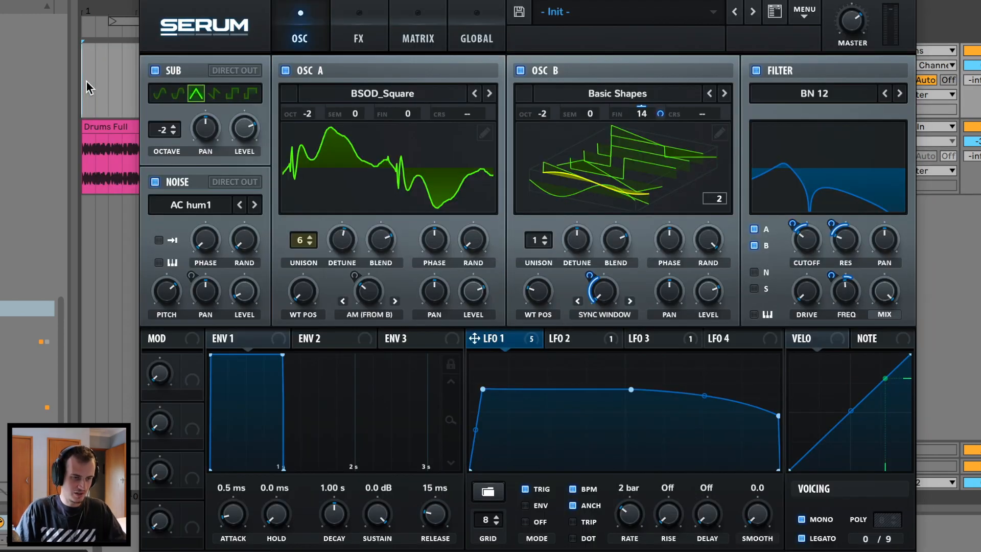
key("space")
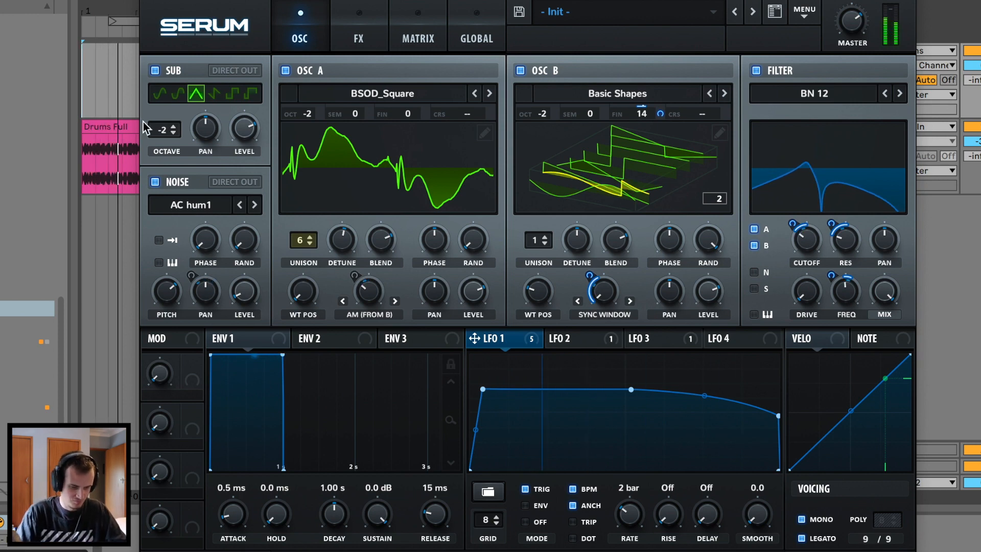
key("ctrl+z")
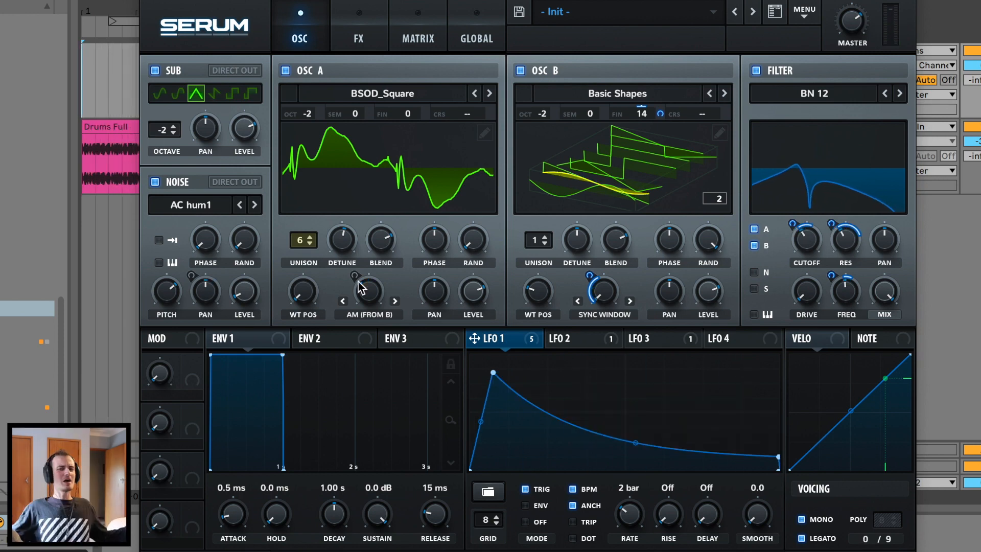